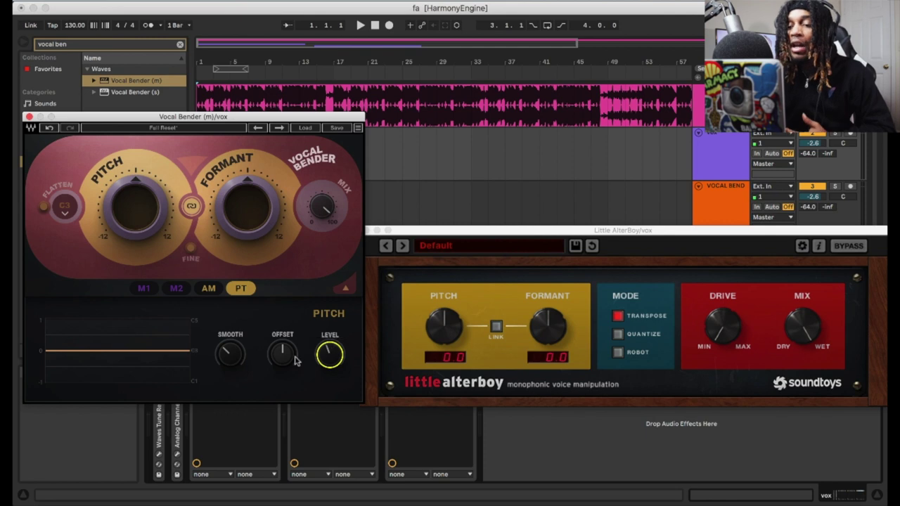
Step: Show Vocal Bender's M1 modulation settings and look through the Flatten note choices without changing the note
{"action": "left_click", "coordinate": [144, 289]}
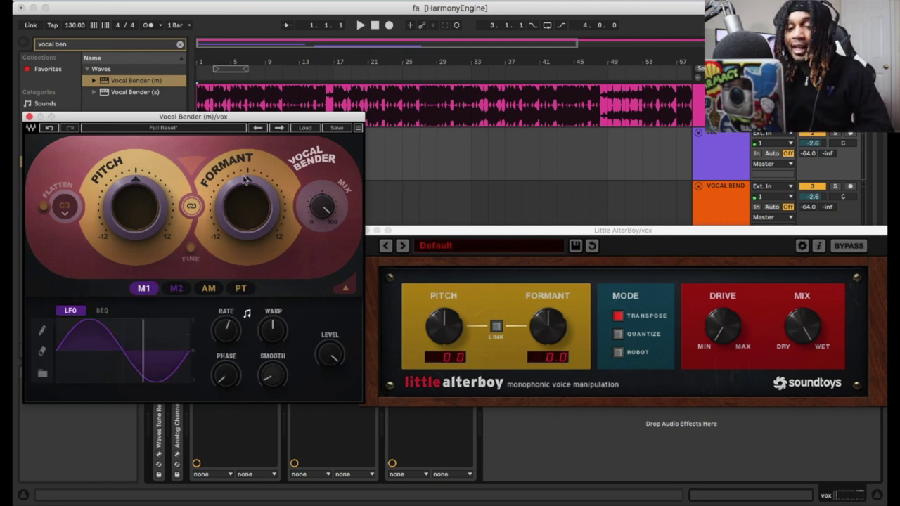
{"action": "left_click", "coordinate": [64, 211]}
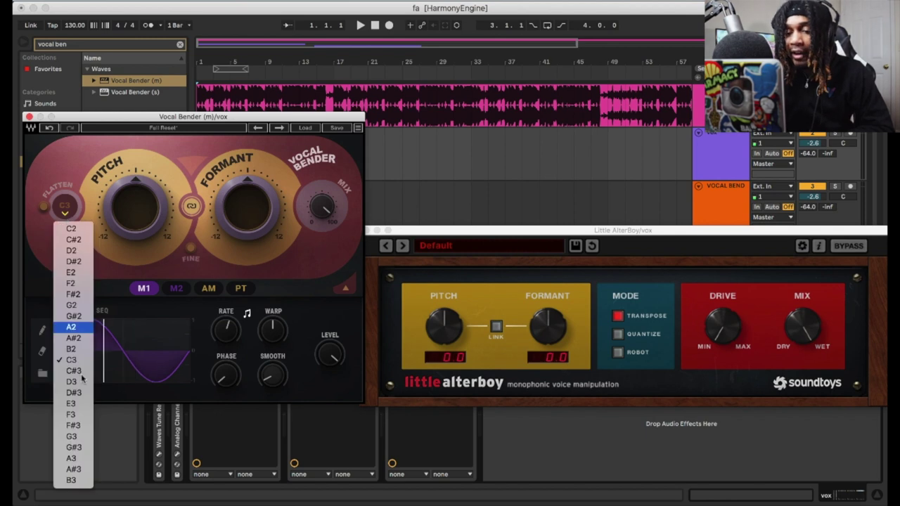
{"action": "left_click", "coordinate": [304, 197]}
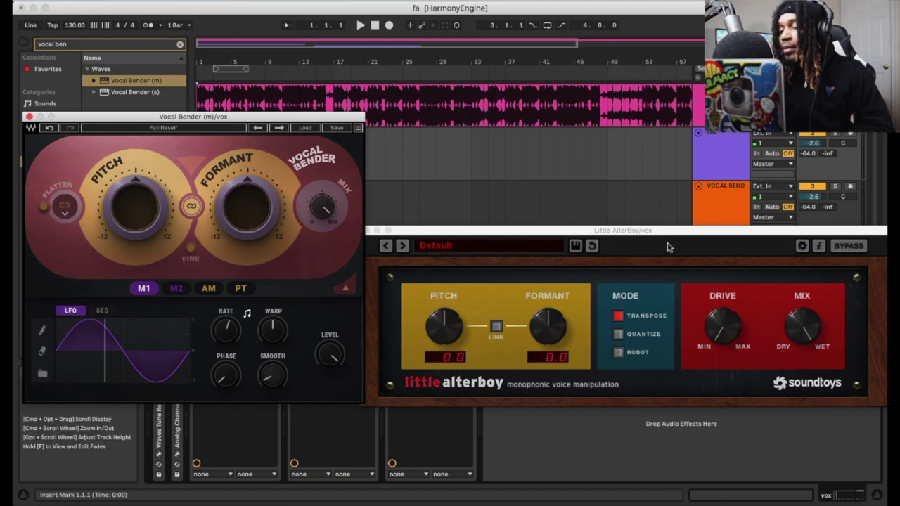
Step: Try a higher Drive amount in Little AlterBoy and reset the Drive to its minimum
{"action": "left_click", "coordinate": [670, 238]}
{"action": "left_click_drag", "start_coordinate": [732, 336], "coordinate": [721, 299]}
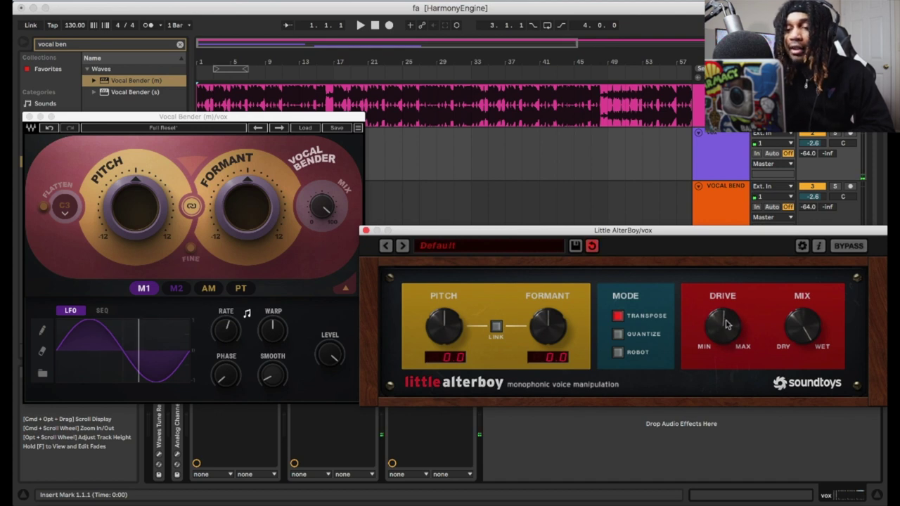
{"action": "left_click_drag", "start_coordinate": [726, 365], "coordinate": [664, 351]}
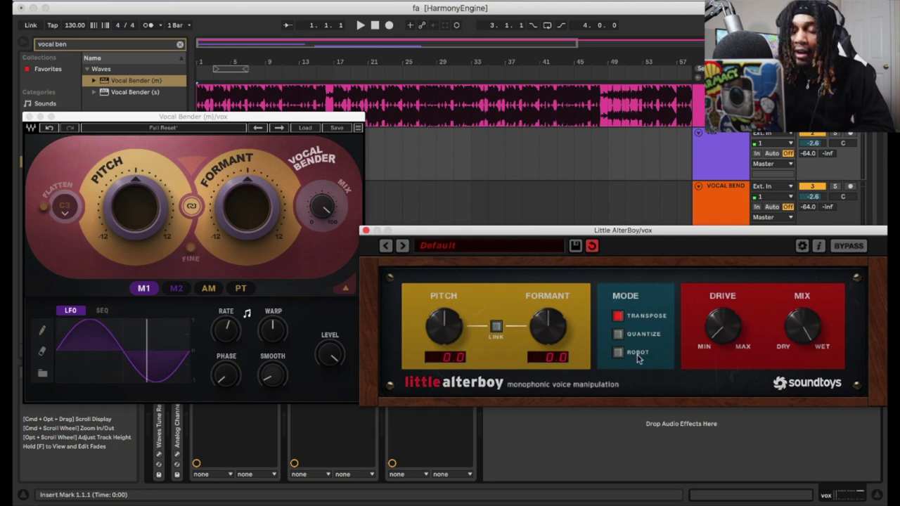
{"action": "left_click", "coordinate": [736, 340], "text": "alt"}
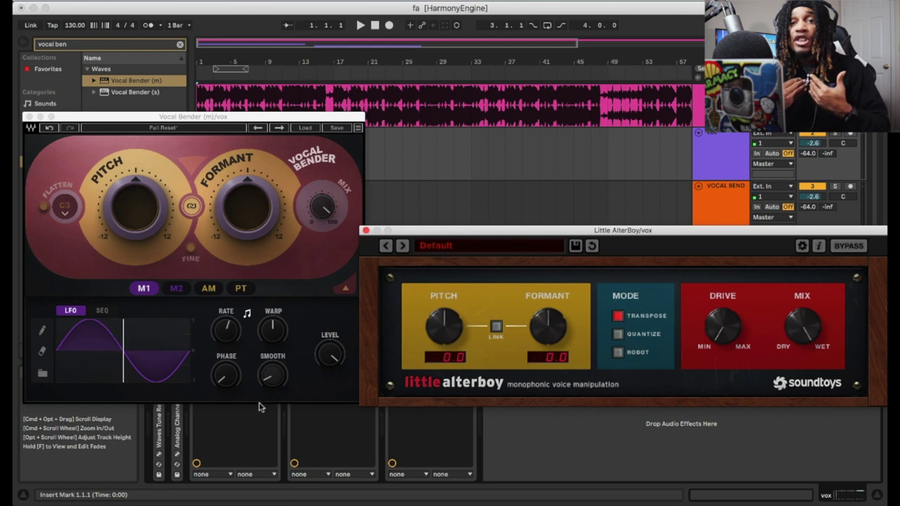
Step: Set the pitch to -12 semitones in both Vocal Bender and Little AlterBoy on the vox track, and close both plug-in windows
{"action": "left_click", "coordinate": [138, 200]}
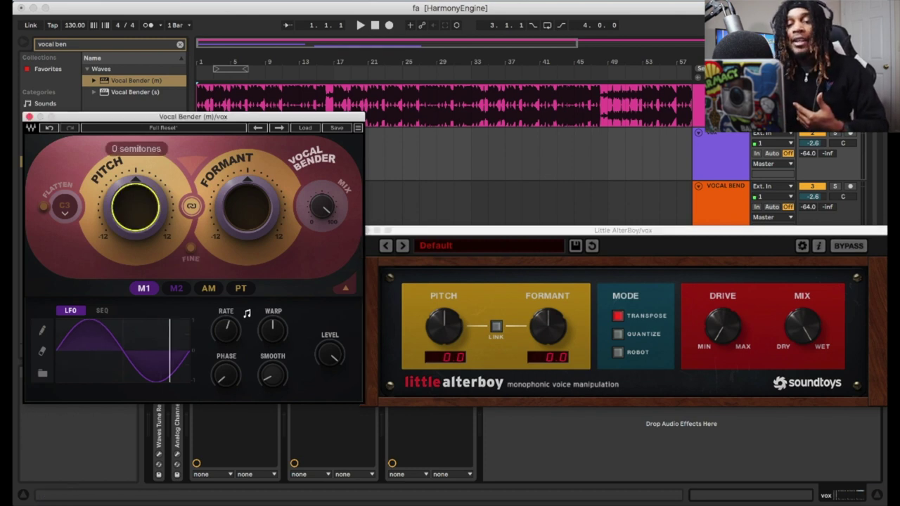
{"action": "left_click", "coordinate": [429, 397]}
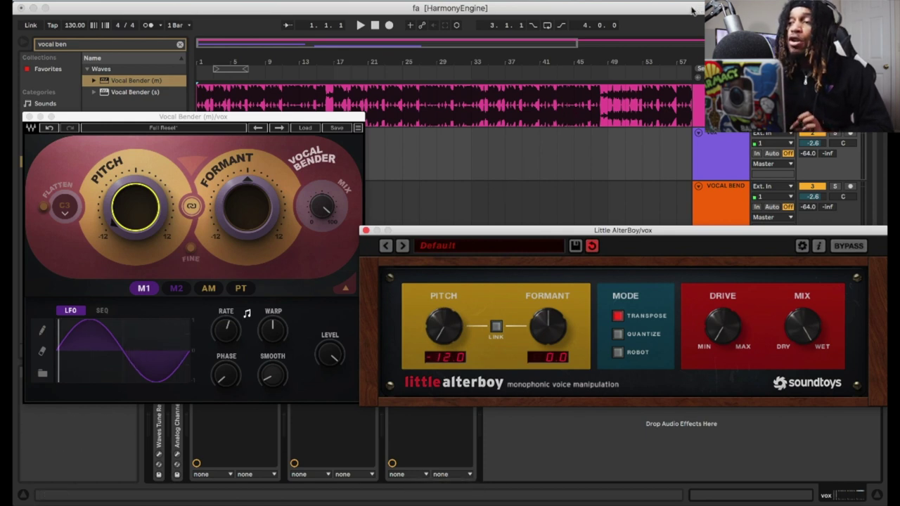
{"action": "left_click", "coordinate": [385, 211]}
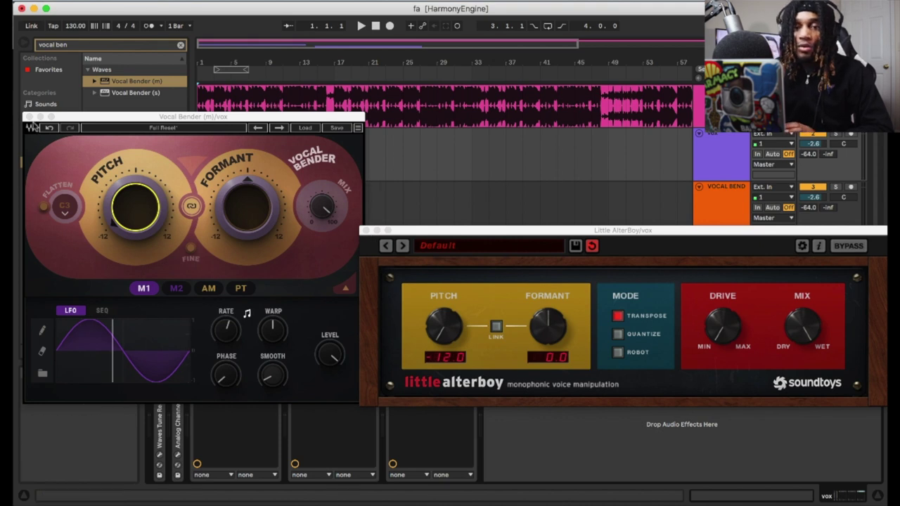
{"action": "left_click", "coordinate": [28, 116]}
{"action": "left_click", "coordinate": [367, 239]}
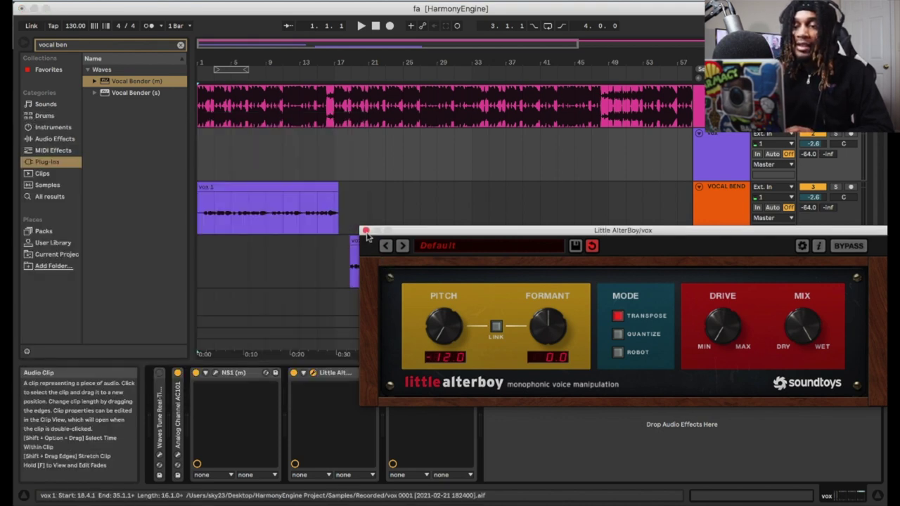
{"action": "left_click", "coordinate": [366, 232]}
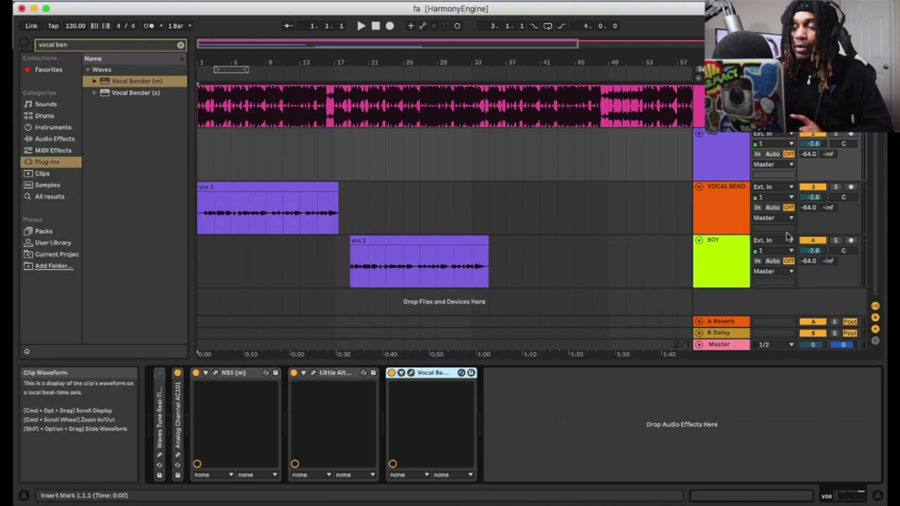
Step: Set the pitch to -12 semitones in Vocal Bender on the VOCAL BEND track and in Little AlterBoy on the BOY track
{"action": "left_click", "coordinate": [727, 209]}
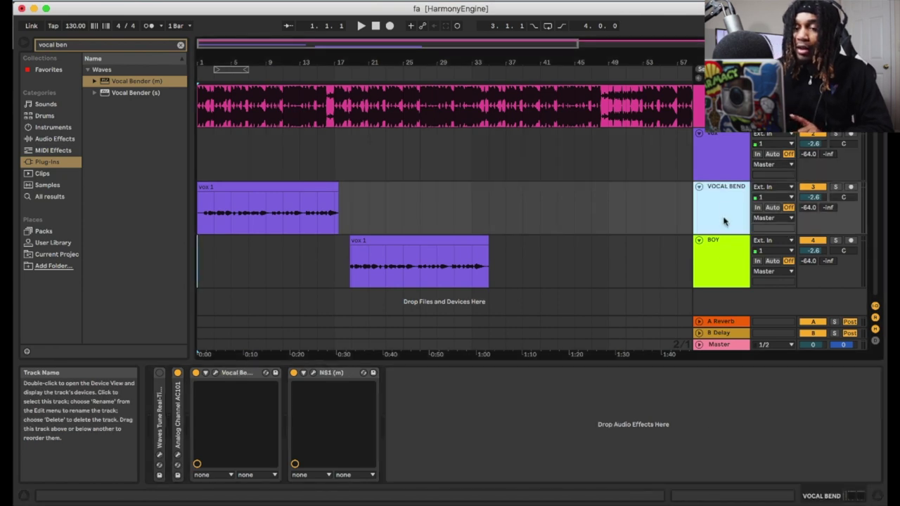
{"action": "left_click", "coordinate": [727, 285]}
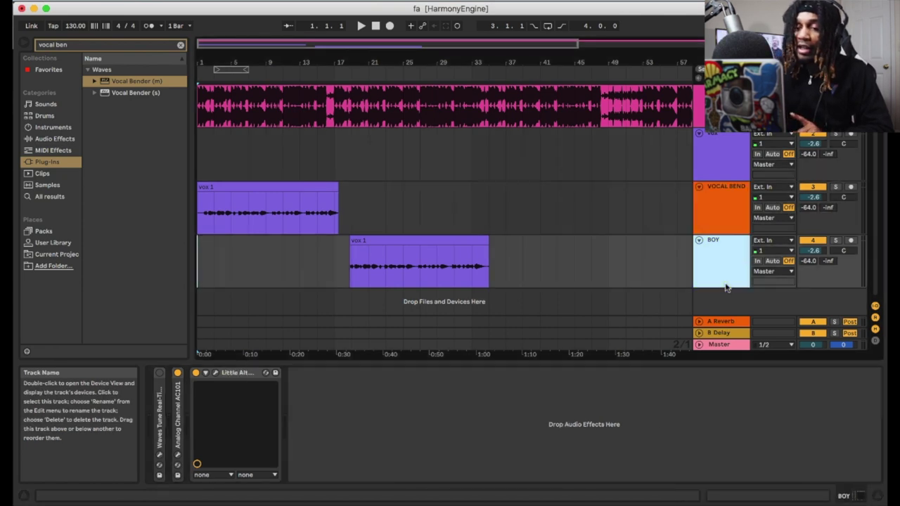
{"action": "left_click", "coordinate": [706, 221]}
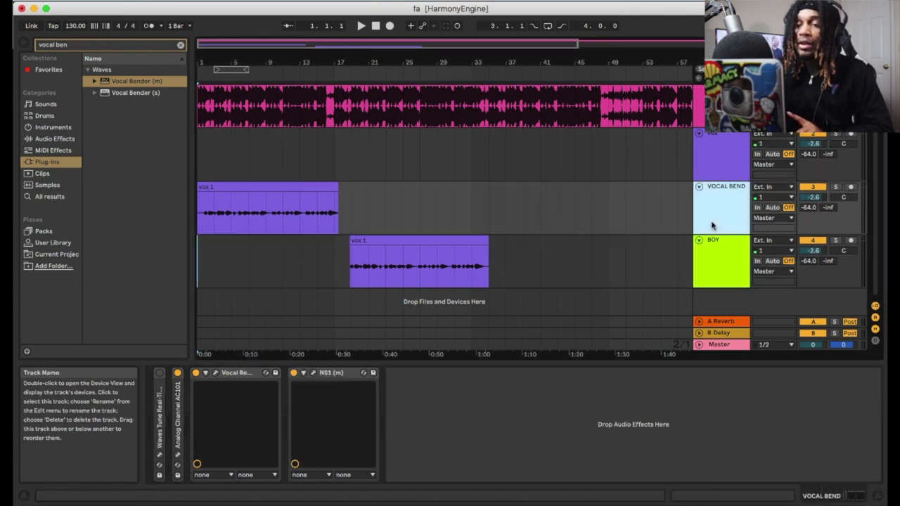
{"action": "left_click", "coordinate": [216, 374]}
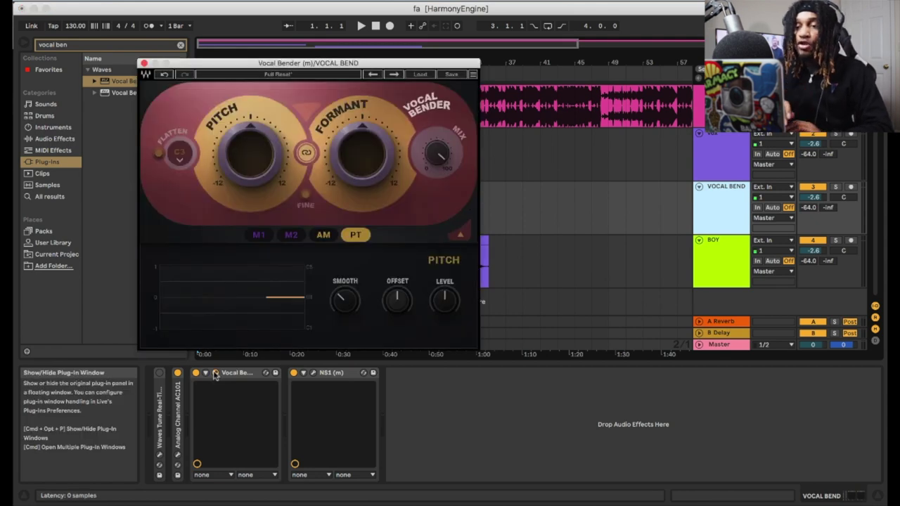
{"action": "left_click_drag", "start_coordinate": [249, 153], "coordinate": [258, 153]}
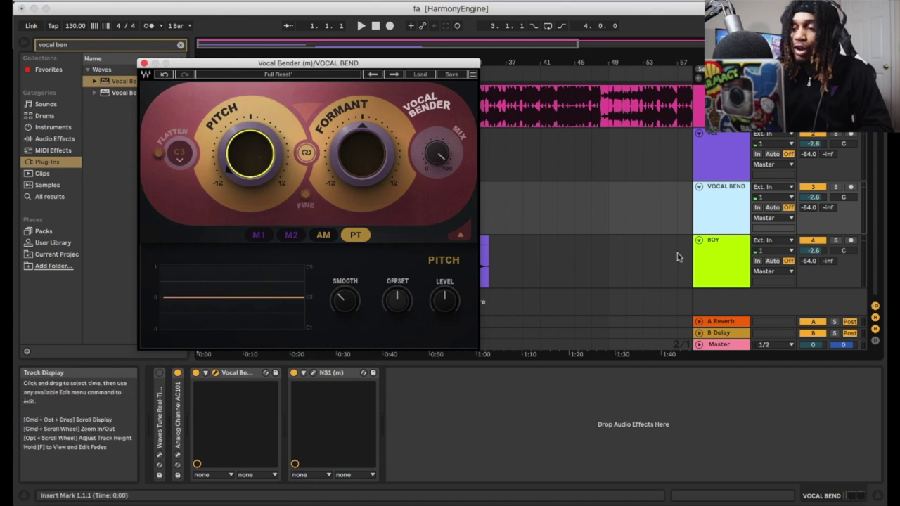
{"action": "left_click", "coordinate": [708, 265]}
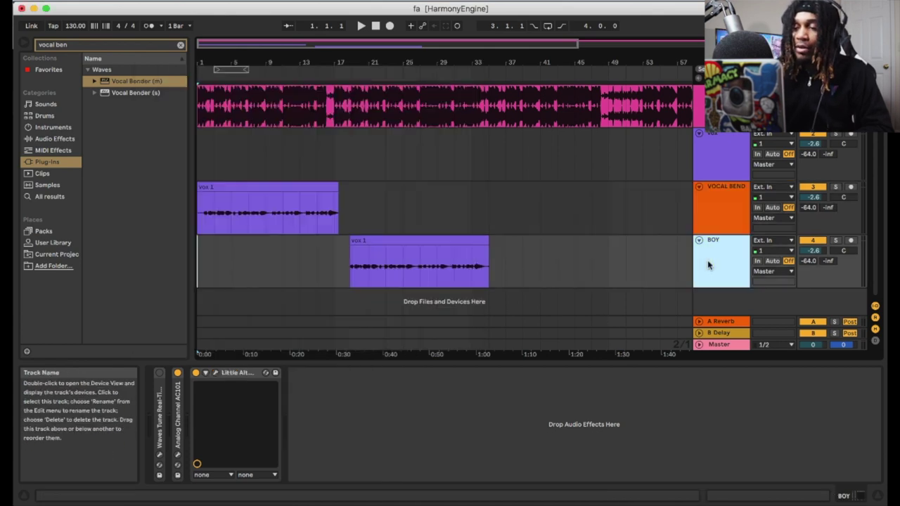
{"action": "left_click", "coordinate": [215, 373]}
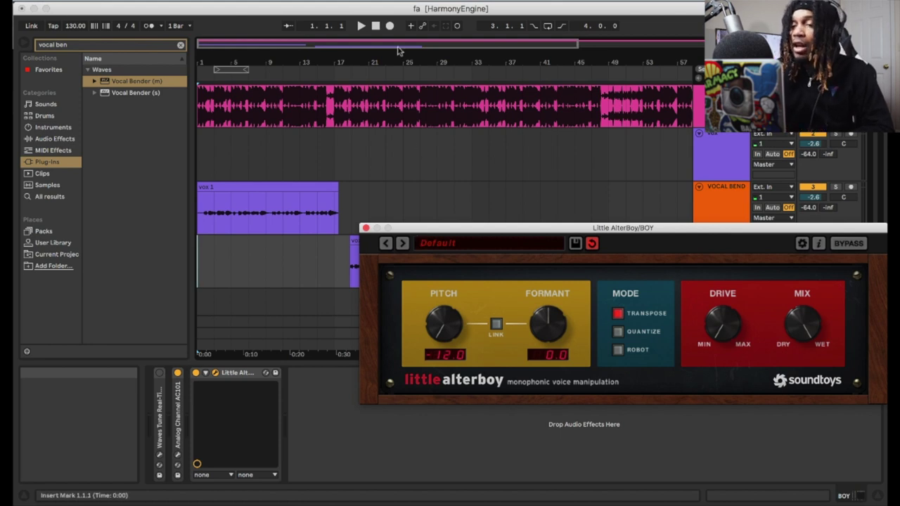
Step: Play the arrangement from the start through both pitched-down vocal clips, close the Little AlterBoy window and stop playback
{"action": "left_click", "coordinate": [377, 26]}
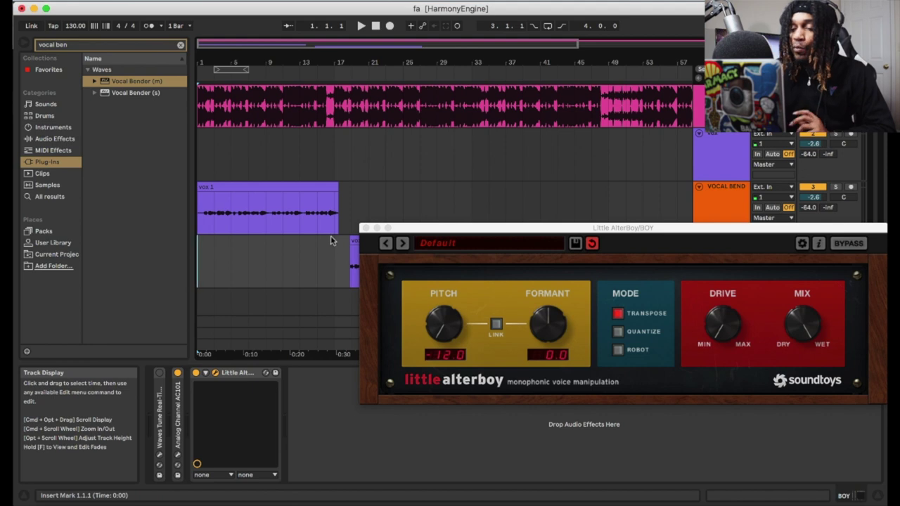
{"action": "left_click", "coordinate": [360, 26]}
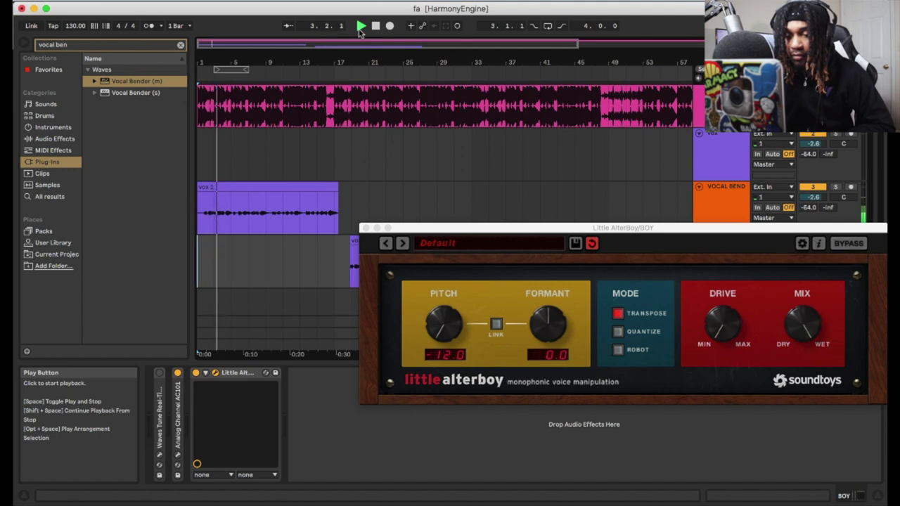
{"action": "left_click", "coordinate": [364, 228]}
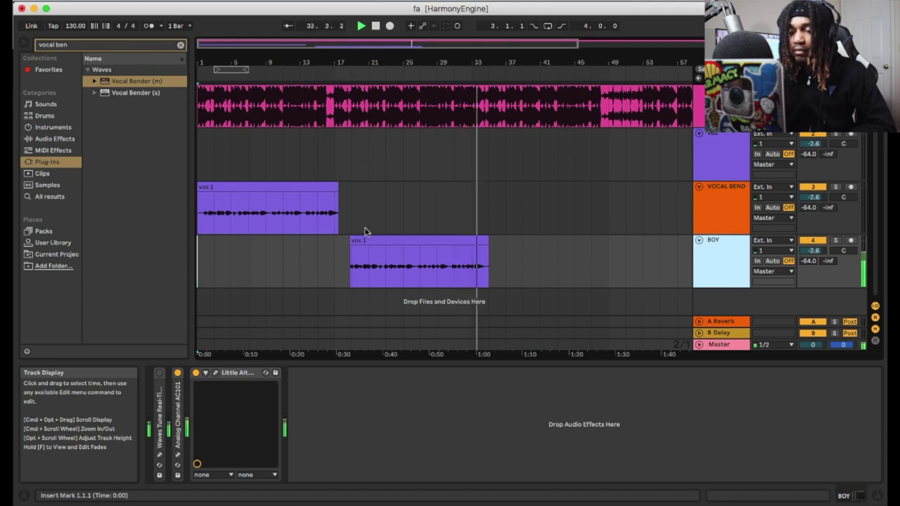
{"action": "key", "text": "space"}
Step: Raise the pitch to 12 semitones in Vocal Bender on VOCAL BEND and in Little AlterBoy on BOY, closing each plug-in window
{"action": "left_click", "coordinate": [705, 223]}
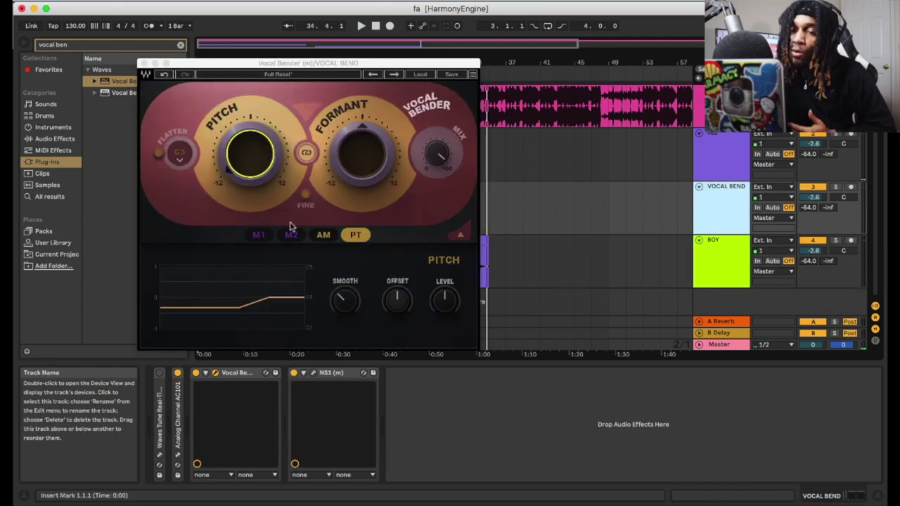
{"action": "left_click", "coordinate": [250, 161]}
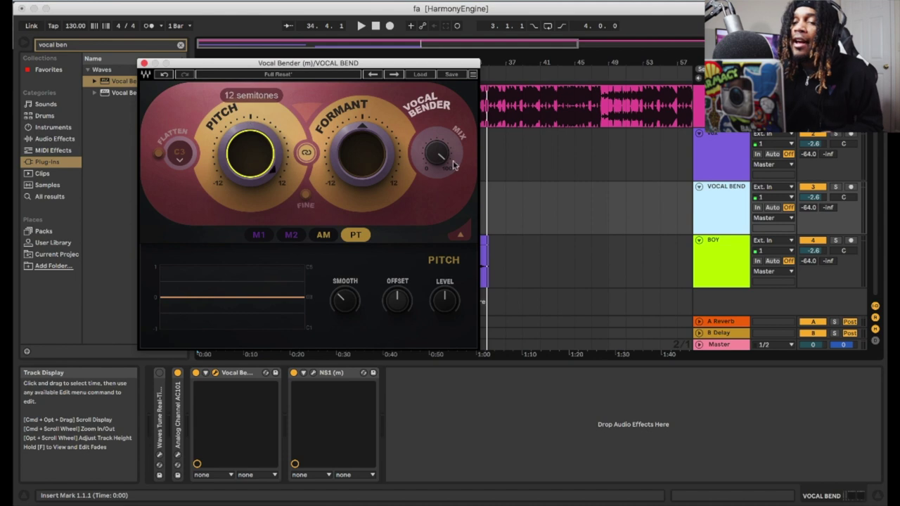
{"action": "mouse_move", "coordinate": [249, 160]}
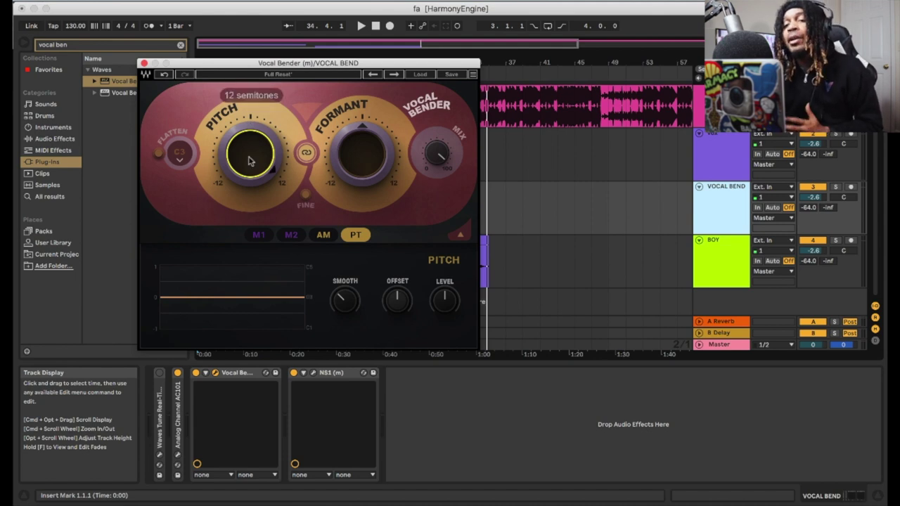
{"action": "left_click", "coordinate": [144, 64]}
{"action": "left_click", "coordinate": [716, 261]}
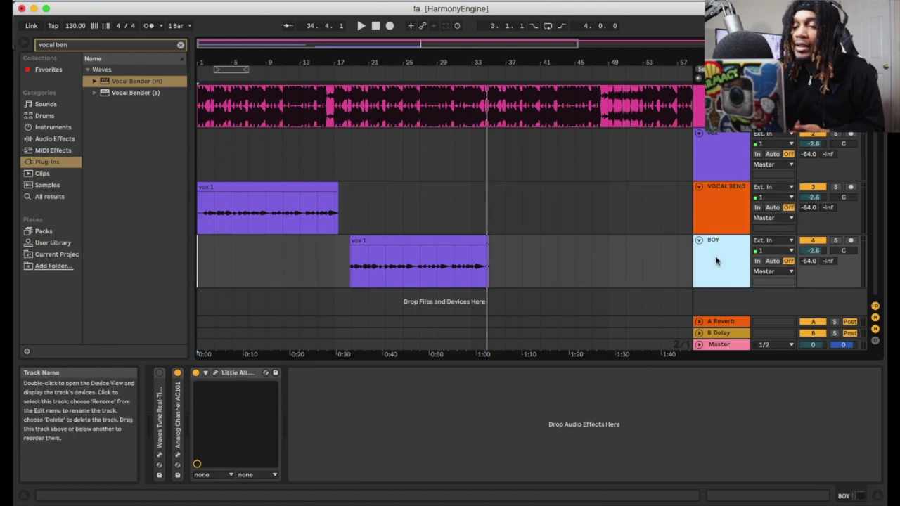
{"action": "left_click", "coordinate": [216, 374]}
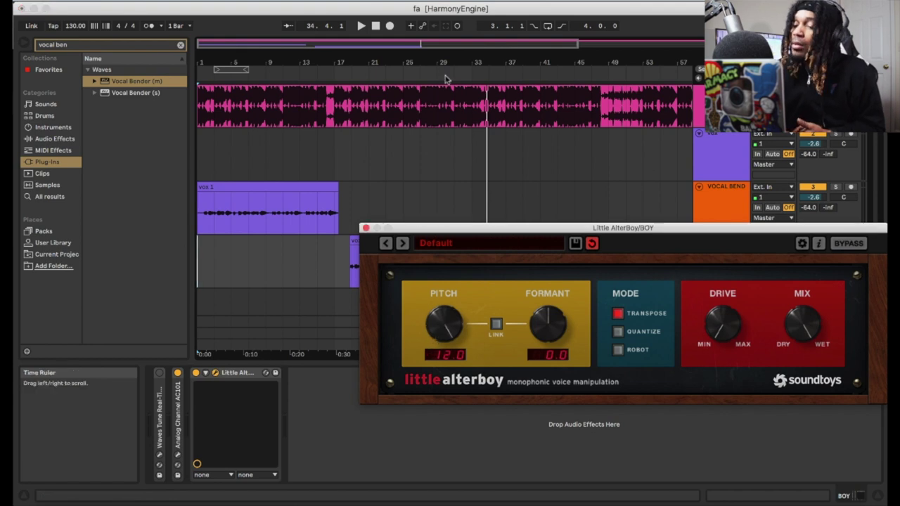
{"action": "left_click", "coordinate": [364, 228]}
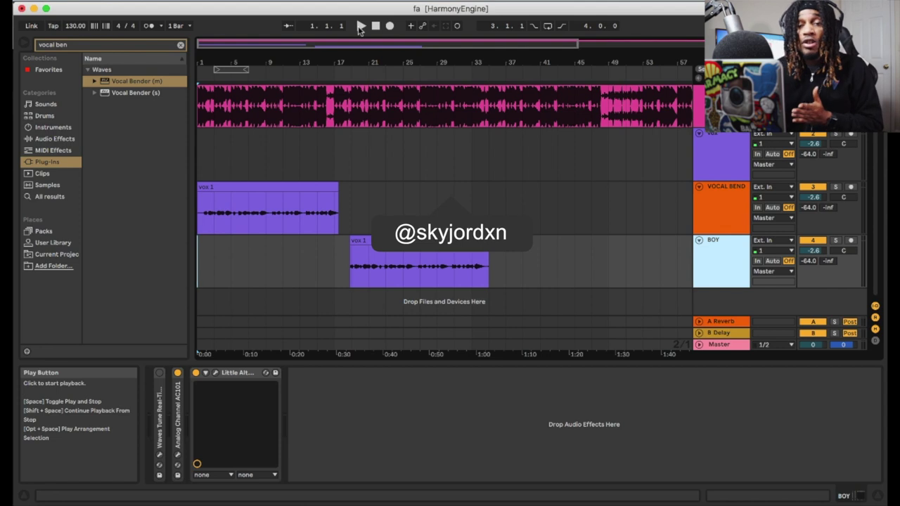
Step: Play the arrangement from the start to compare both pitched-up vocal clips, stopping at the end of the BOY clip
{"action": "left_click", "coordinate": [360, 26]}
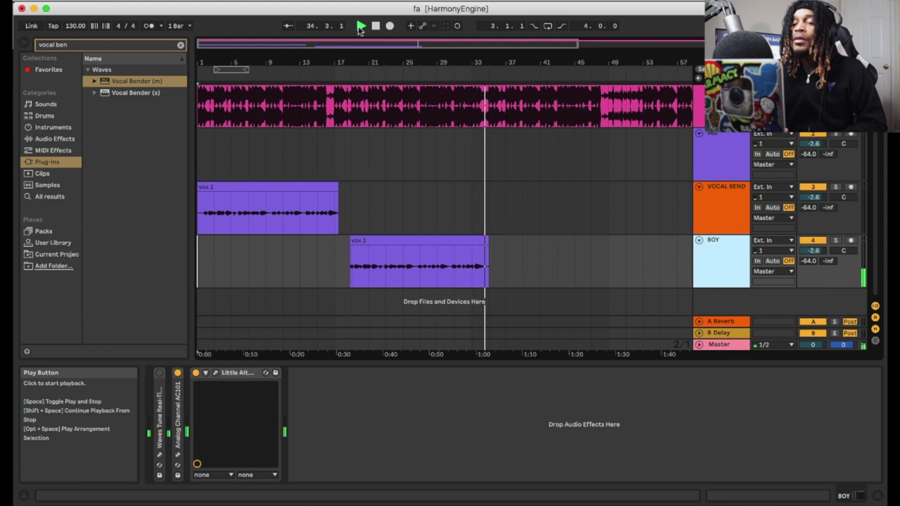
{"action": "key", "text": "space"}
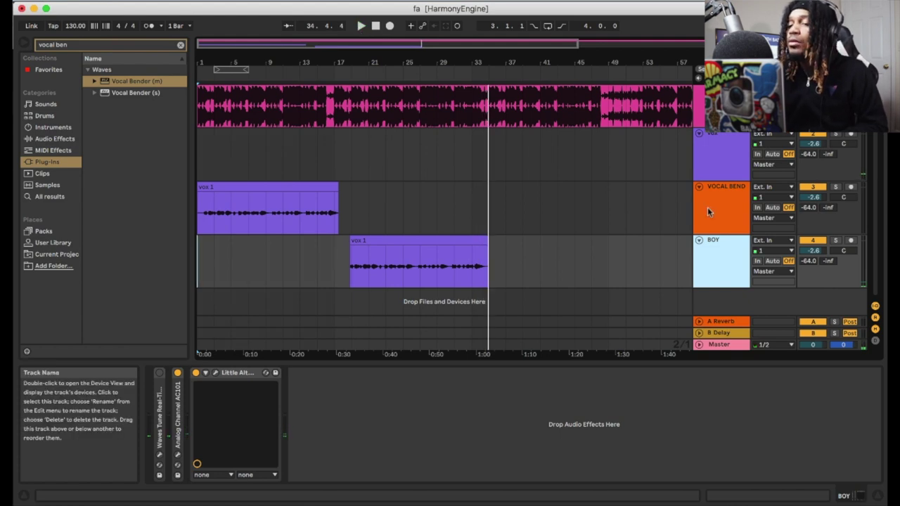
Step: Set Vocal Bender on the VOCAL BEND track to 0 semitones pitch and -12 semitones formant, and close its window
{"action": "left_click", "coordinate": [720, 186]}
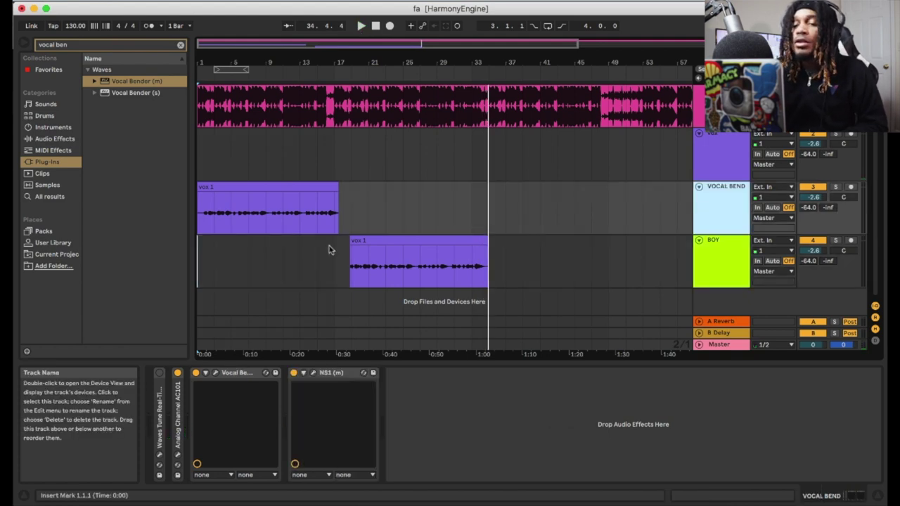
{"action": "left_click", "coordinate": [215, 373]}
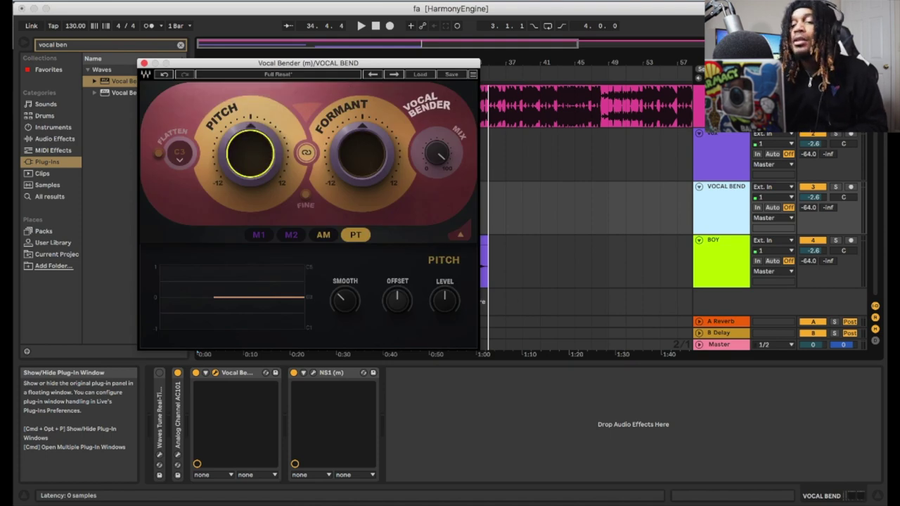
{"action": "mouse_move", "coordinate": [371, 166]}
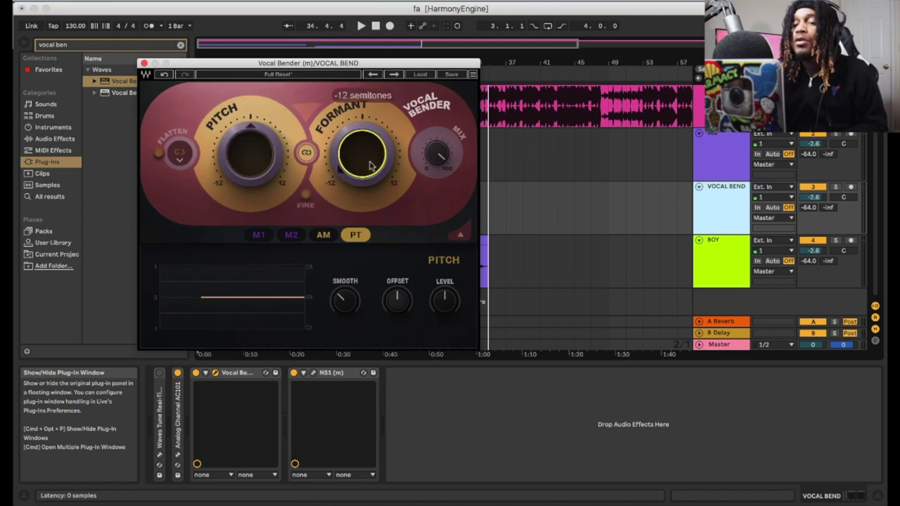
{"action": "left_click", "coordinate": [144, 63]}
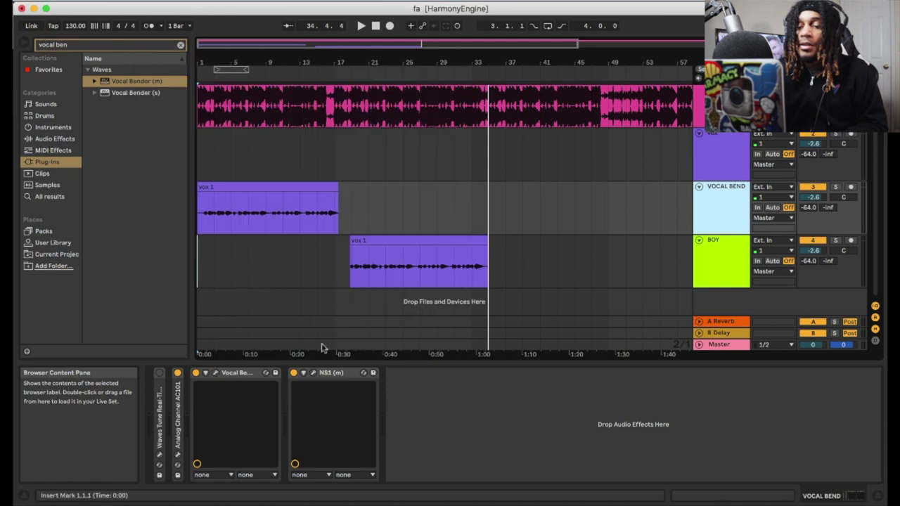
Step: Bring up the Little AlterBoy settings on the BOY track and close the plug-in window
{"action": "left_click", "coordinate": [707, 263]}
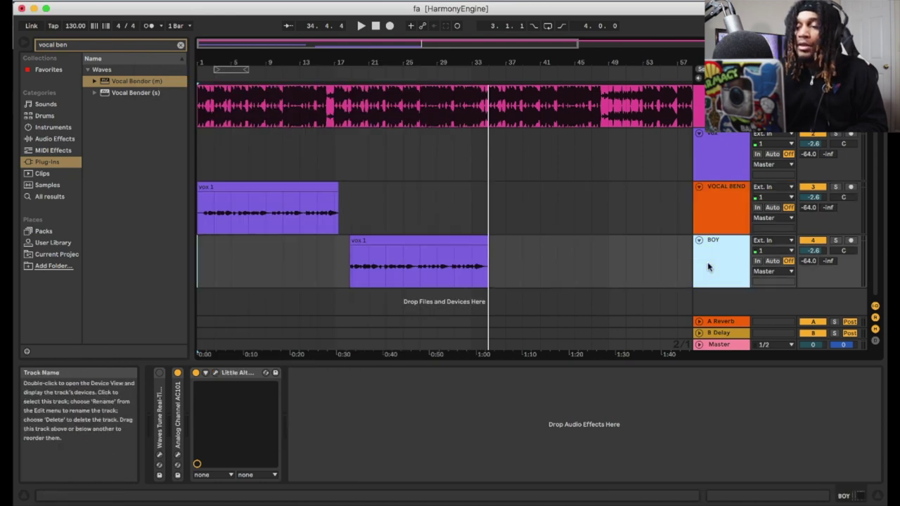
{"action": "left_click", "coordinate": [215, 374]}
{"action": "left_click", "coordinate": [215, 374]}
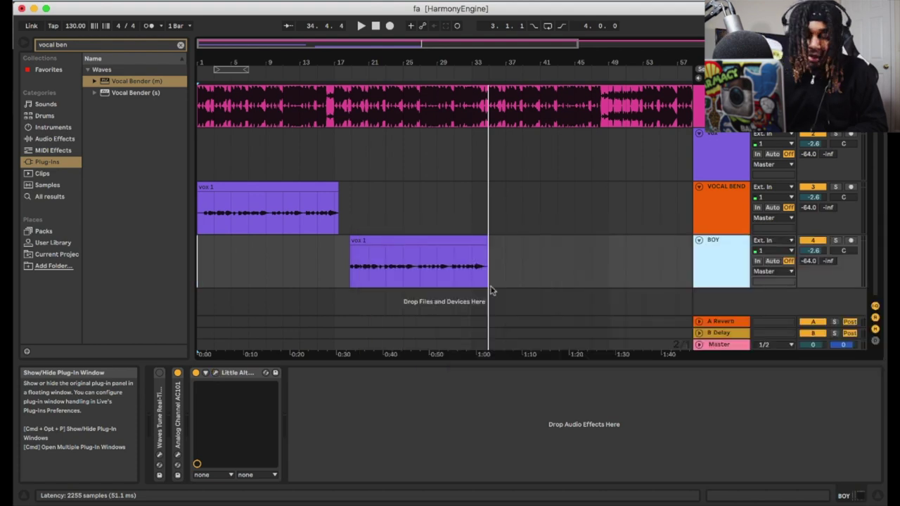
Step: Set Little AlterBoy on the BOY track to 0 pitch and -12 formant, return to the song start, and close its window
{"action": "key", "text": "super+alt+p"}
{"action": "left_click", "coordinate": [444, 324], "text": "alt"}
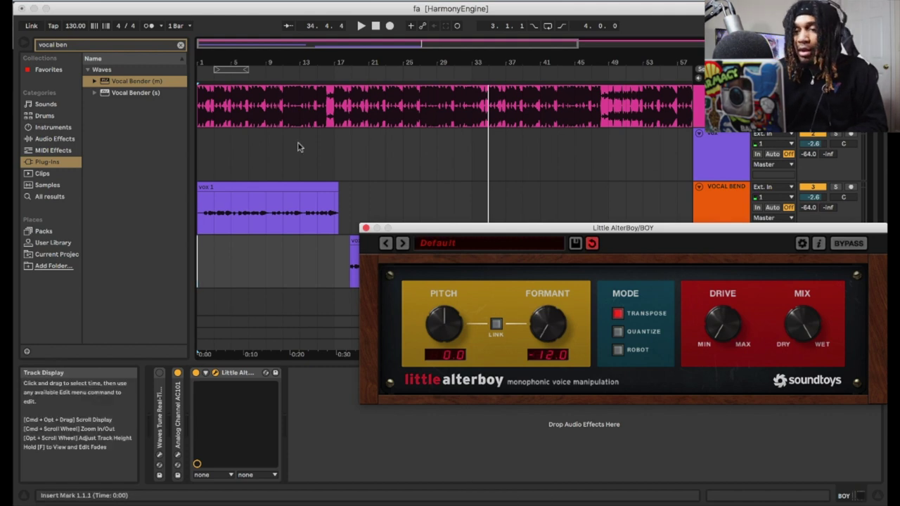
{"action": "left_click", "coordinate": [376, 26]}
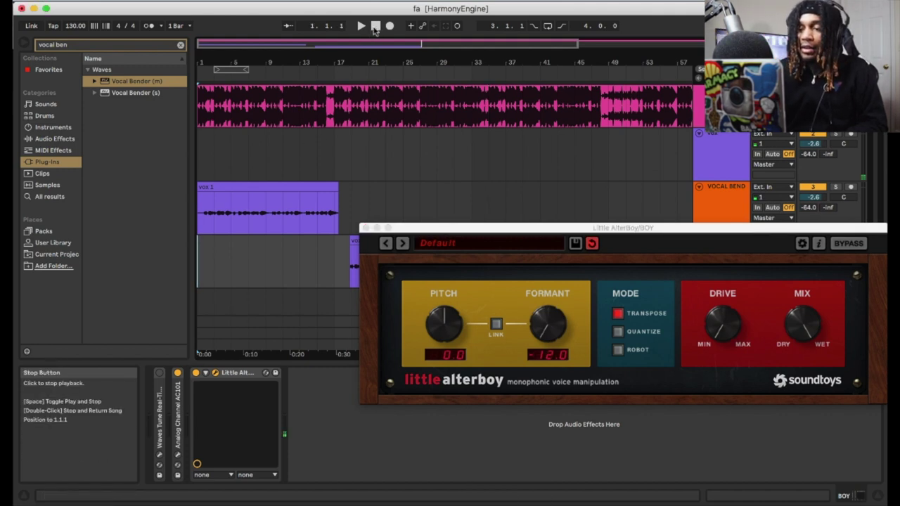
{"action": "left_click", "coordinate": [366, 229]}
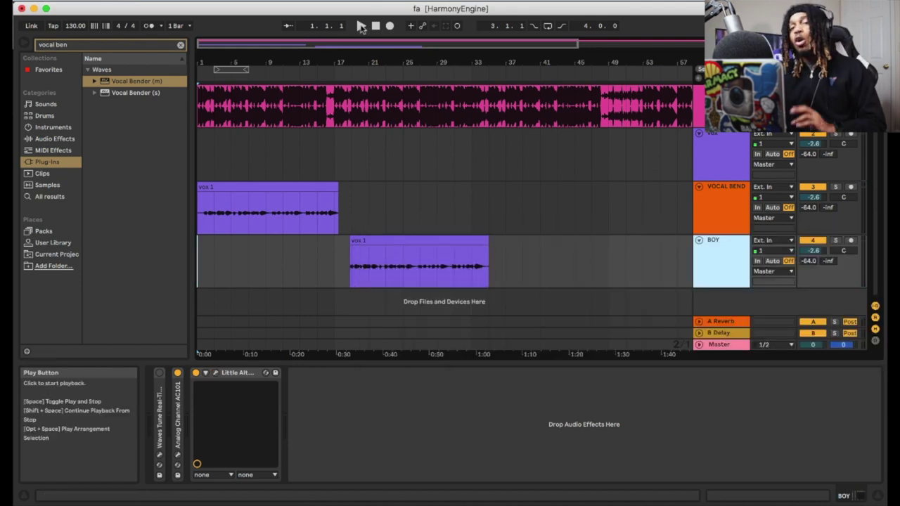
Step: Play the arrangement from the start to compare both clips with lowered formant, stopping near the end of the BOY clip
{"action": "left_click", "coordinate": [361, 26]}
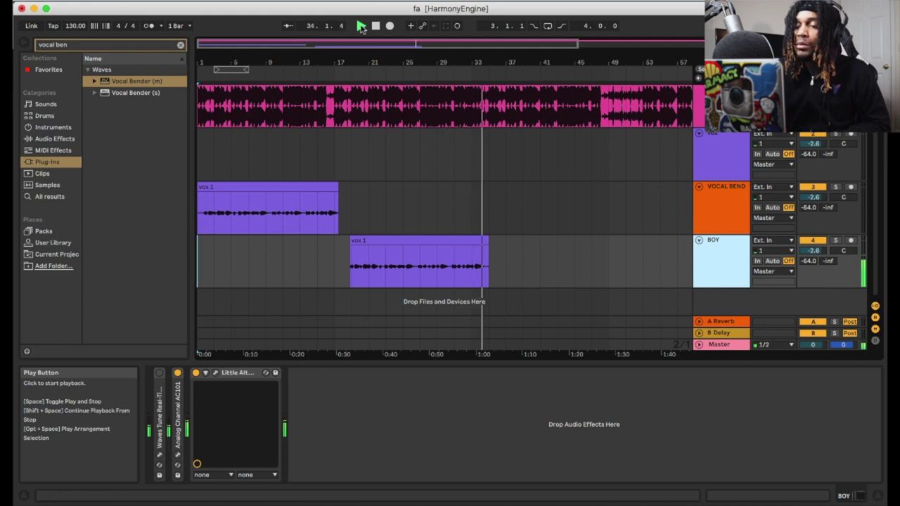
{"action": "key", "text": "space"}
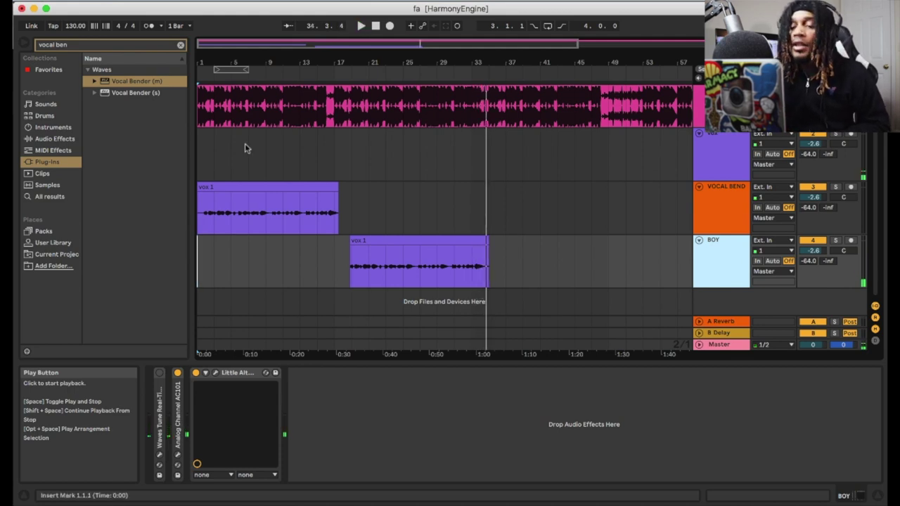
Step: Raise the formant to 12 in Little AlterBoy on BOY and to 12 semitones in Vocal Bender on VOCAL BEND, closing Vocal Bender
{"action": "left_click", "coordinate": [216, 373]}
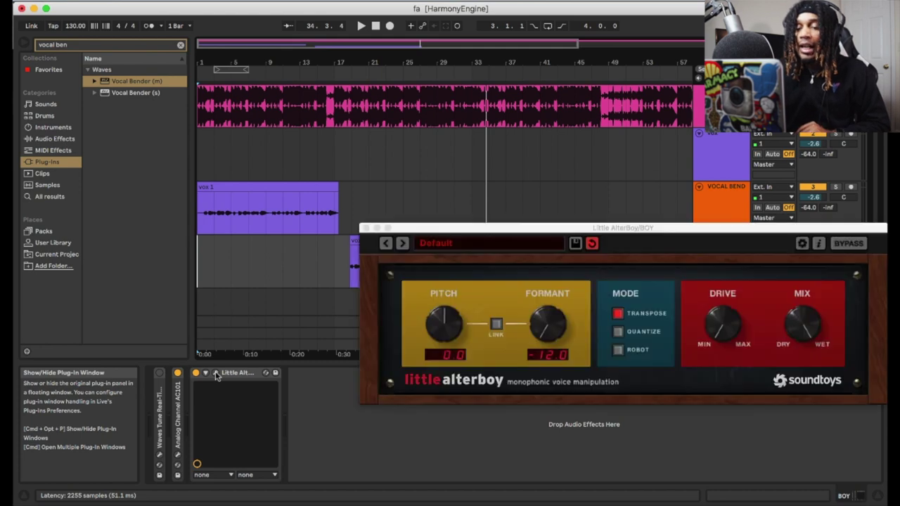
{"action": "left_click", "coordinate": [551, 318], "text": "alt"}
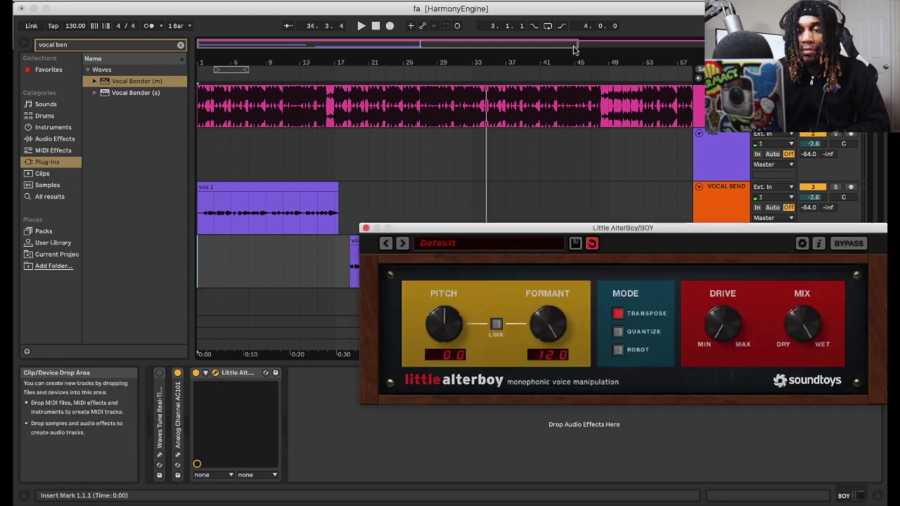
{"action": "left_click", "coordinate": [438, 195]}
{"action": "left_click", "coordinate": [710, 211]}
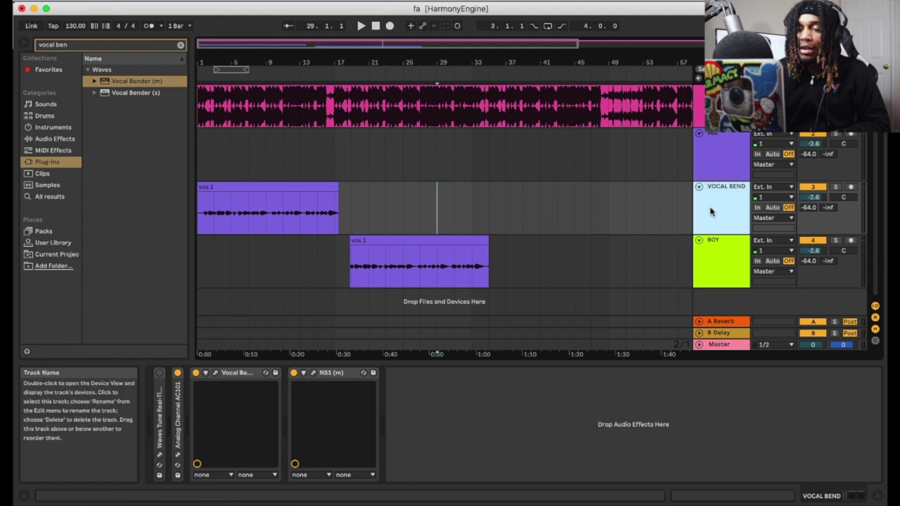
{"action": "left_click", "coordinate": [216, 374]}
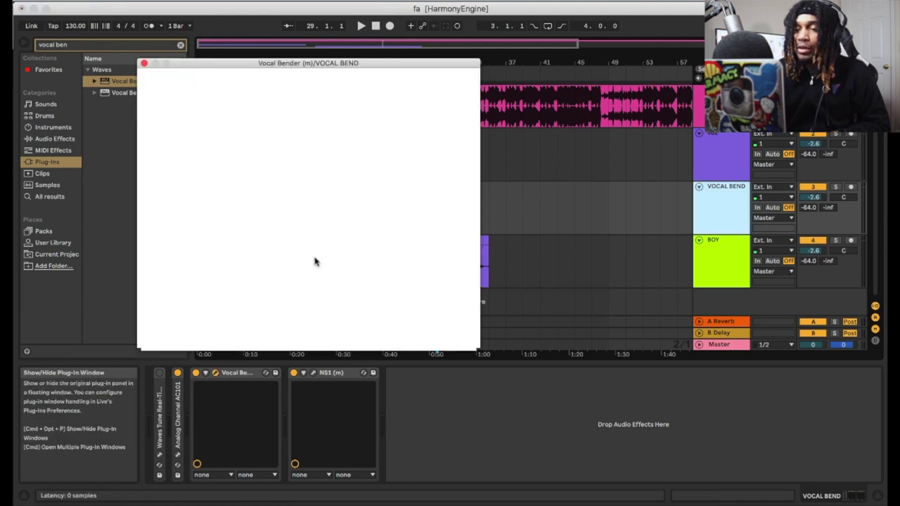
{"action": "mouse_move", "coordinate": [349, 176]}
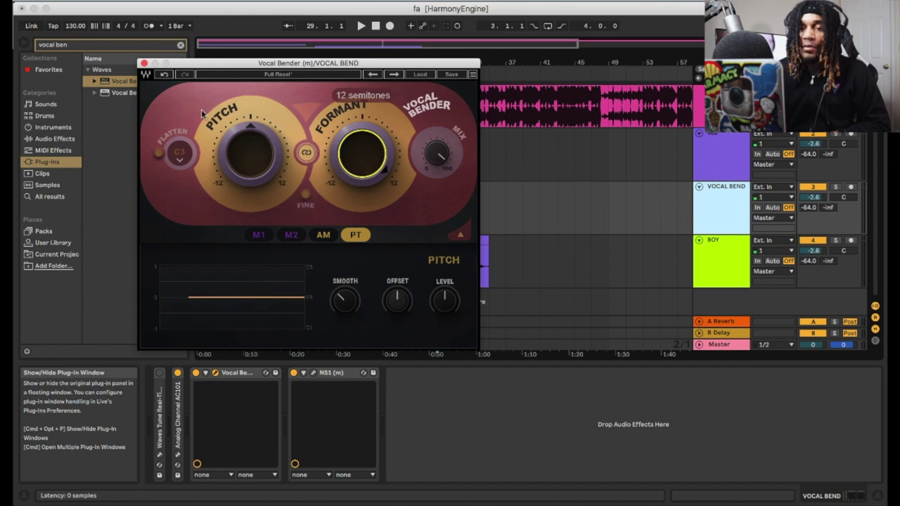
{"action": "left_click", "coordinate": [144, 64]}
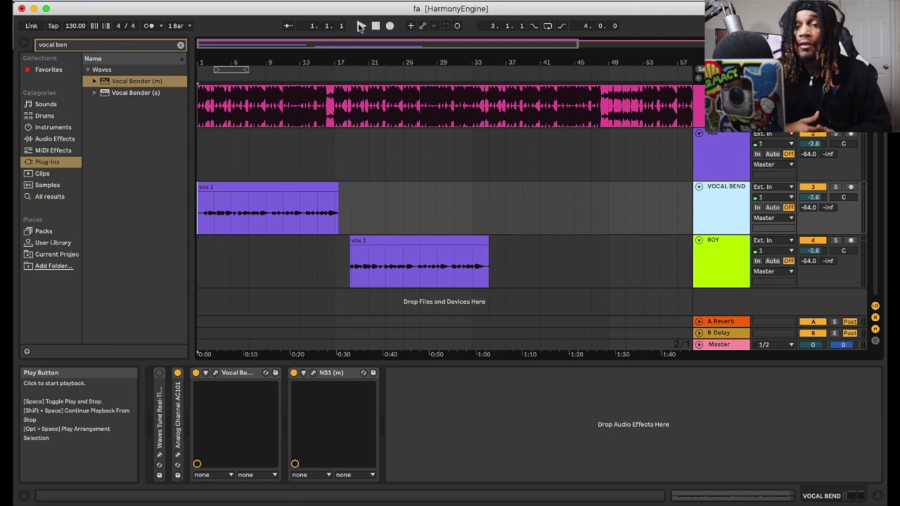
Step: Play the arrangement from the start to compare both clips with raised formant, stopping at the end of the BOY clip
{"action": "left_click", "coordinate": [361, 26]}
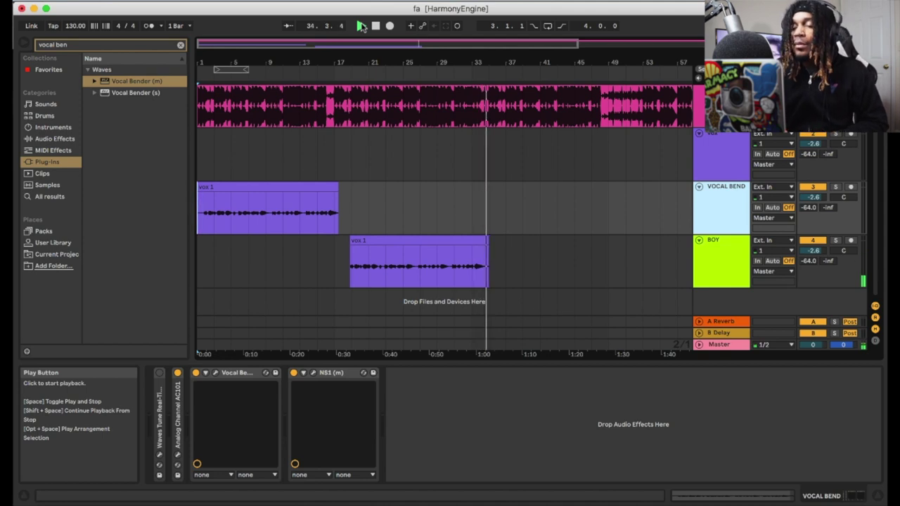
{"action": "key", "text": "space"}
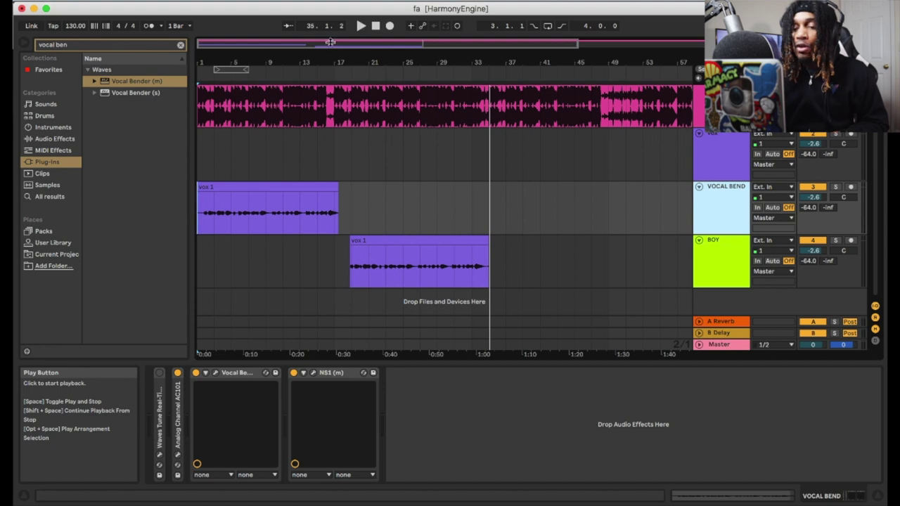
Step: Select the VOCAL BEND clip and the BOY clip in turn, and close the Little AlterBoy window
{"action": "left_click", "coordinate": [236, 189]}
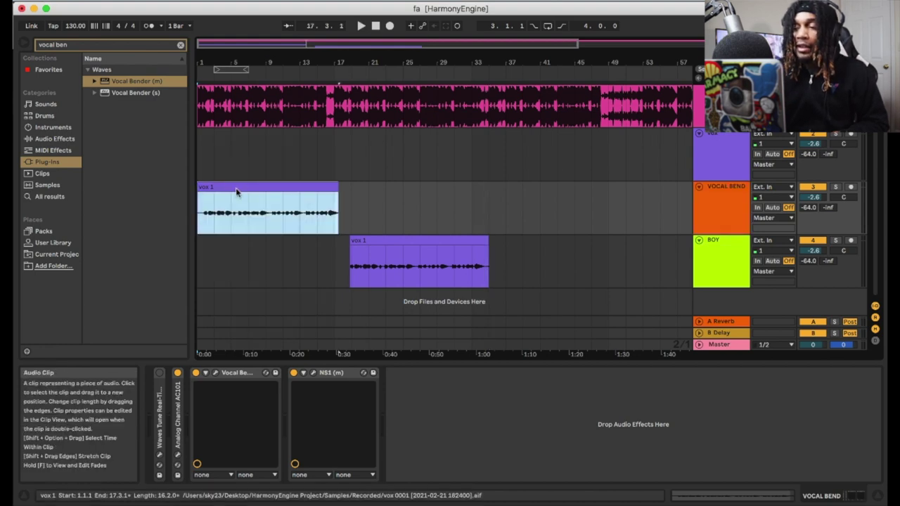
{"action": "left_click", "coordinate": [387, 239]}
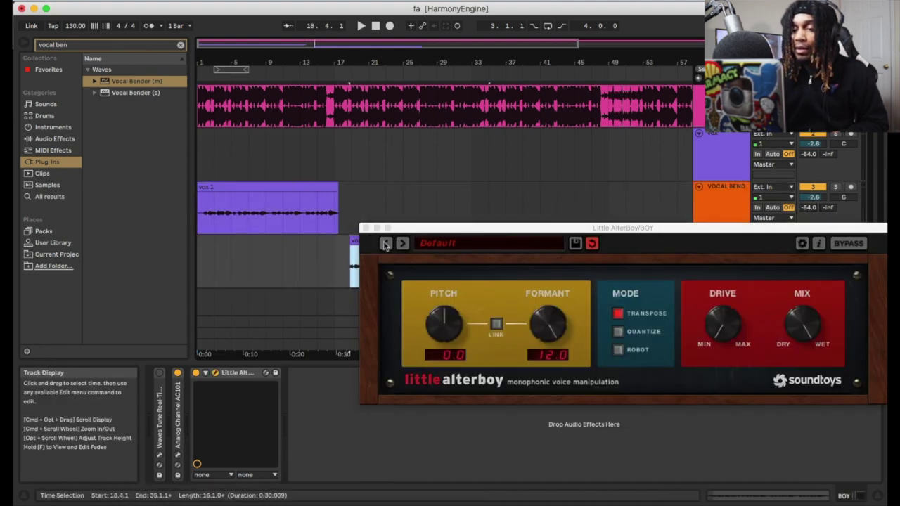
{"action": "left_click", "coordinate": [364, 229]}
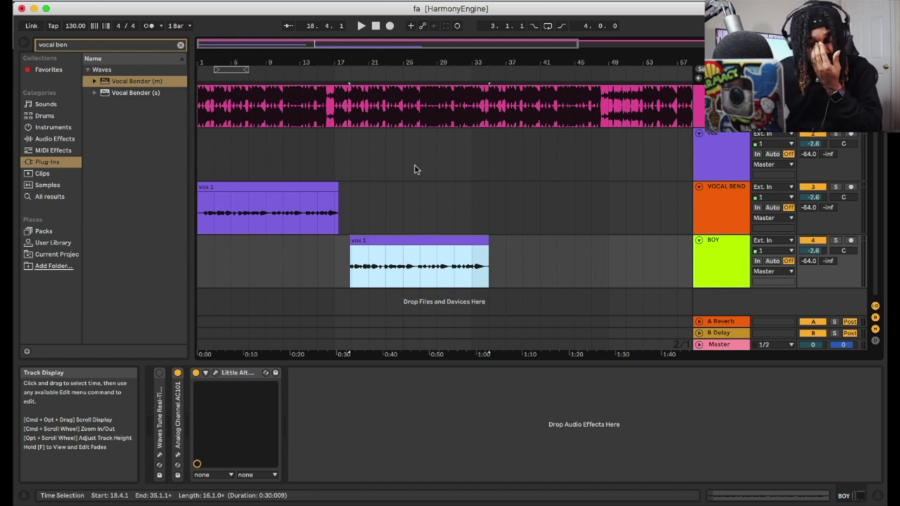
Step: Bring up Vocal Bender on the vox track, close its window, and deactivate the device
{"action": "left_click", "coordinate": [707, 153]}
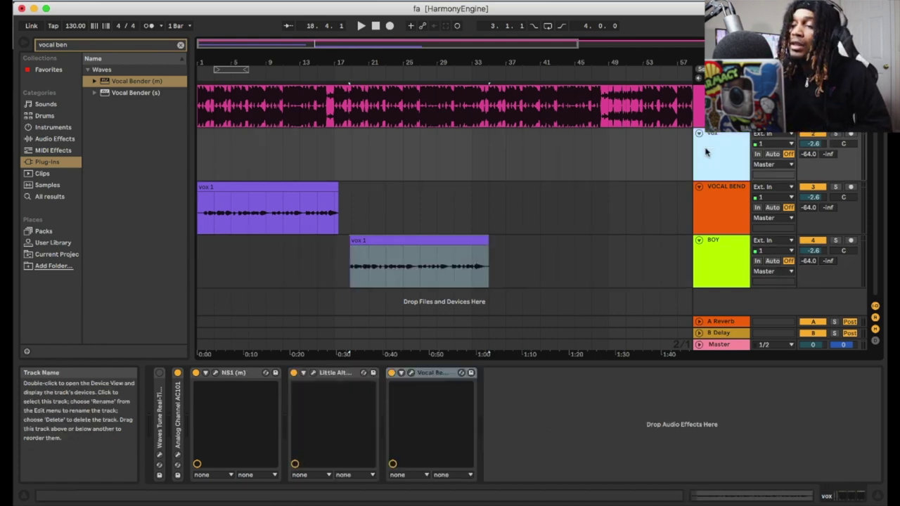
{"action": "left_click", "coordinate": [410, 373]}
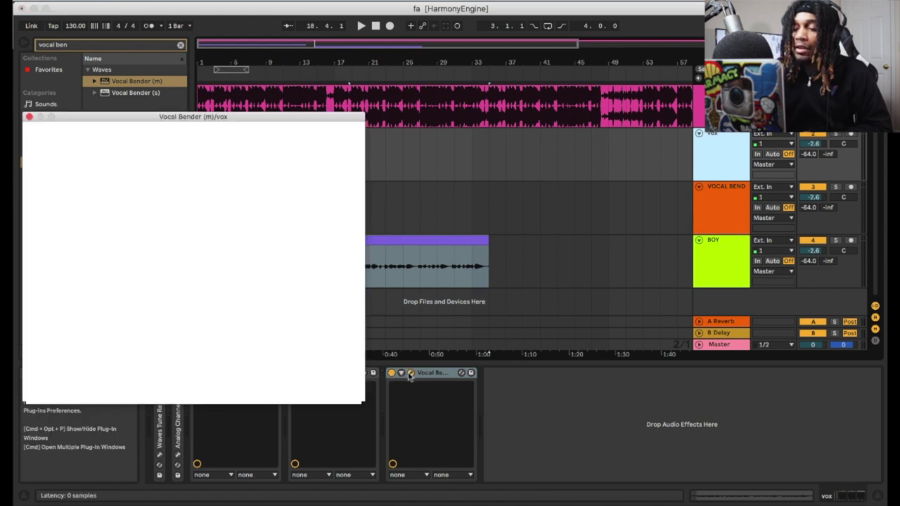
{"action": "left_click", "coordinate": [29, 117]}
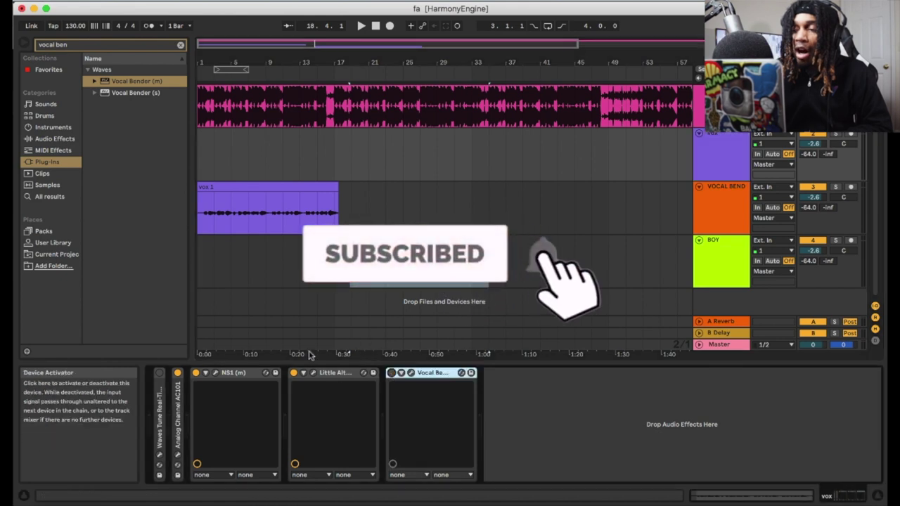
{"action": "key", "text": "super+v"}
Step: Set vox track monitoring to In, mute the Analog 1 channel in the UAD Console, and switch back to Ableton Live
{"action": "left_click", "coordinate": [758, 154]}
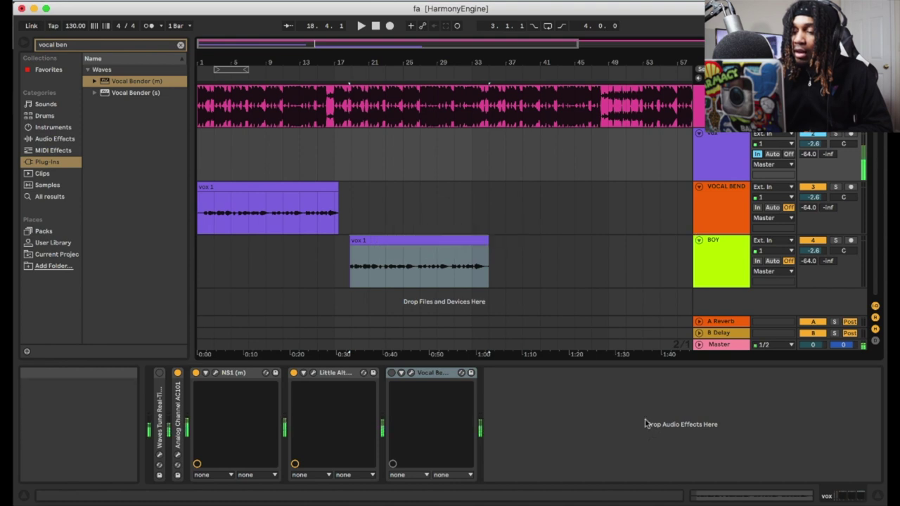
{"action": "left_click", "coordinate": [686, 501]}
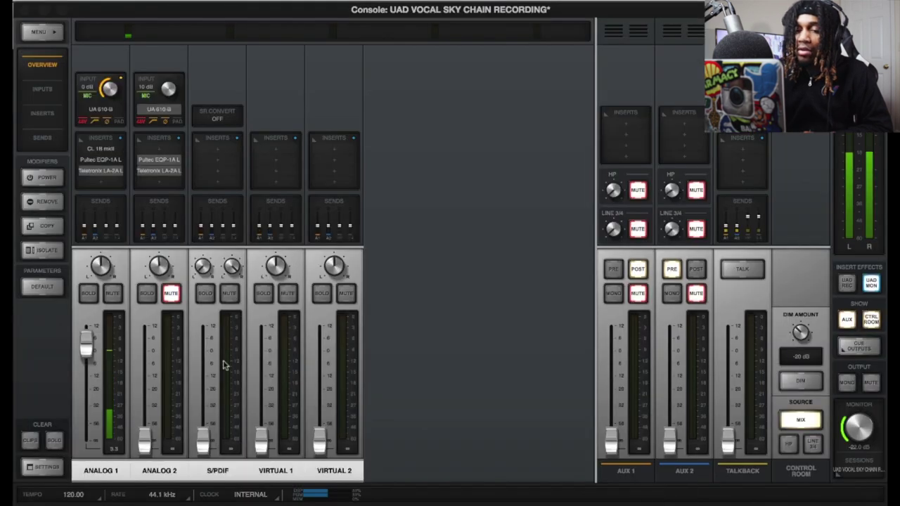
{"action": "left_click", "coordinate": [113, 294]}
{"action": "left_click", "coordinate": [335, 501]}
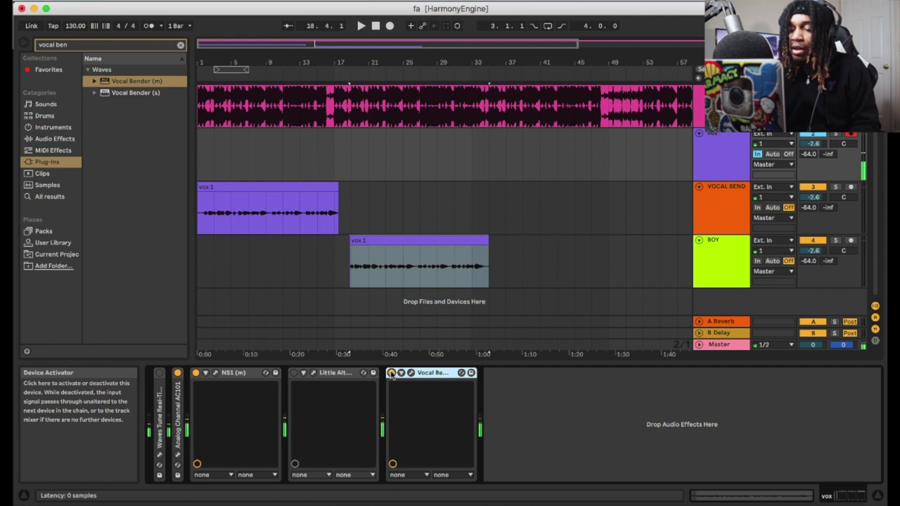
Step: Deactivate Vocal Bender and activate Little AlterBoy on the vox track, with its pitch at 0 and formant at -11.9
{"action": "left_click", "coordinate": [391, 373]}
{"action": "left_click", "coordinate": [294, 374]}
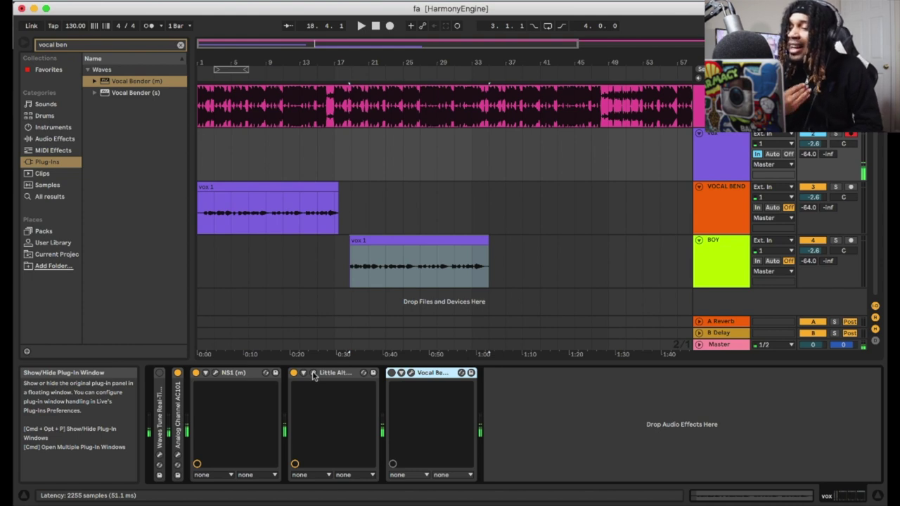
{"action": "left_click", "coordinate": [313, 374]}
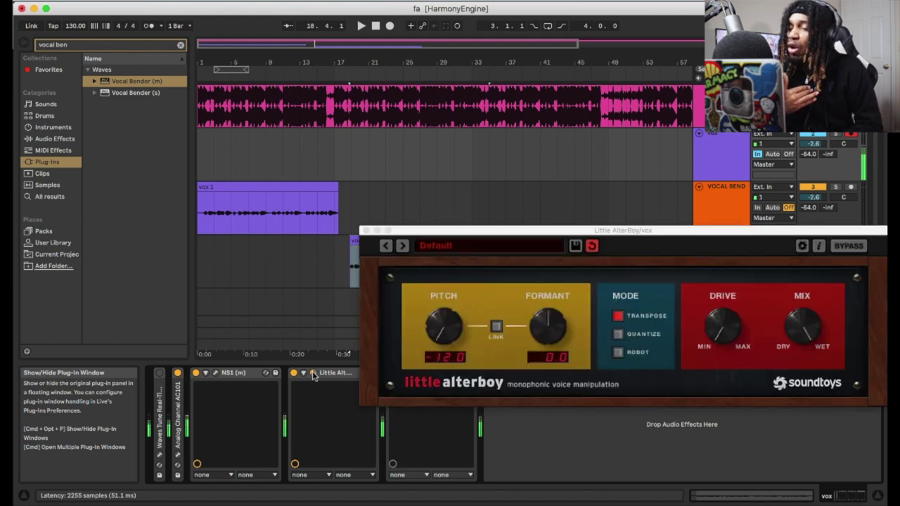
{"action": "left_click", "coordinate": [448, 328], "text": "alt"}
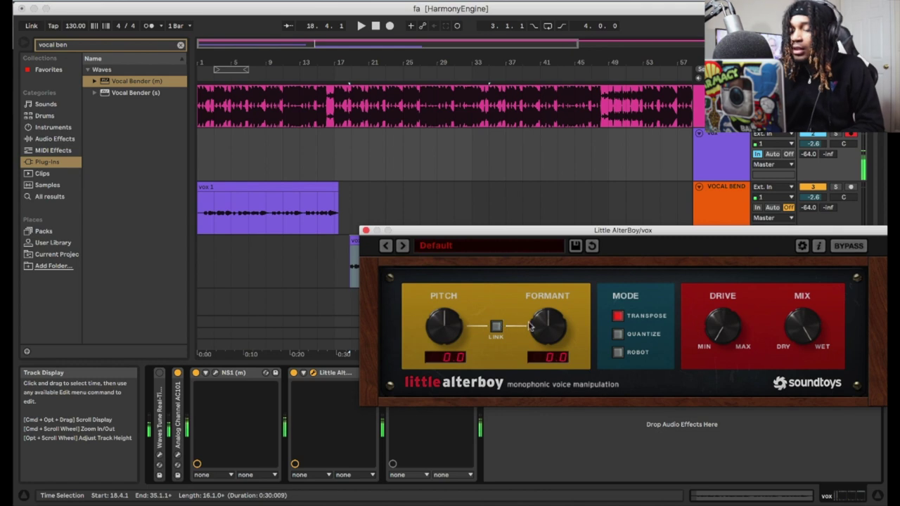
{"action": "left_click_drag", "start_coordinate": [541, 329], "coordinate": [542, 454]}
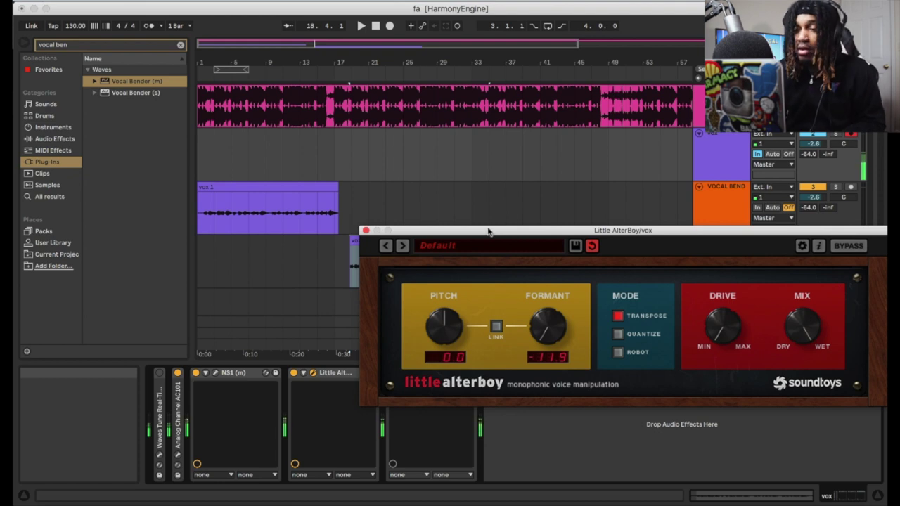
Step: Record a vocal take of about four bars on the vox track from the start of the song through Little AlterBoy
{"action": "left_click", "coordinate": [376, 26]}
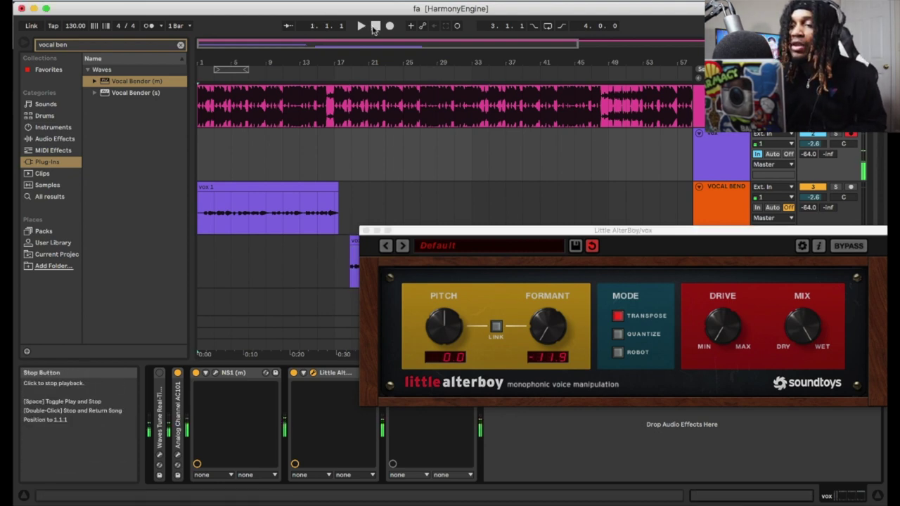
{"action": "left_click", "coordinate": [388, 26]}
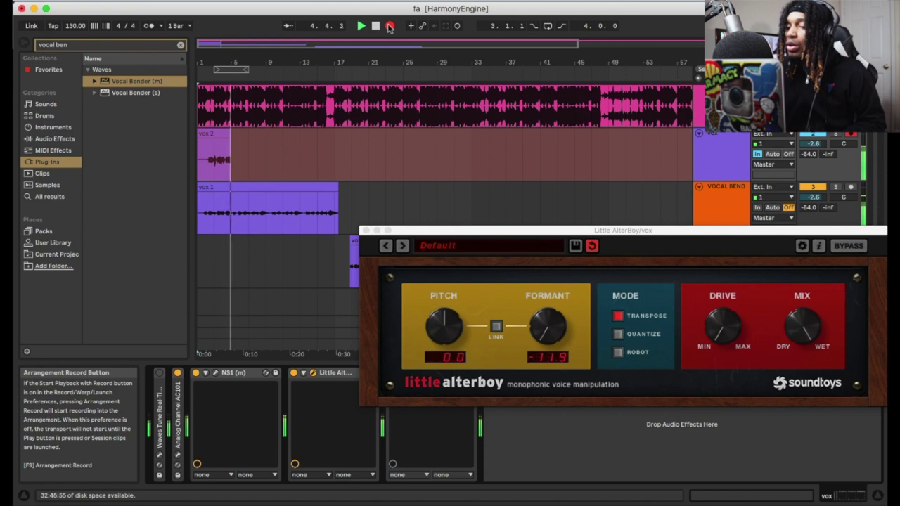
{"action": "left_click", "coordinate": [392, 26]}
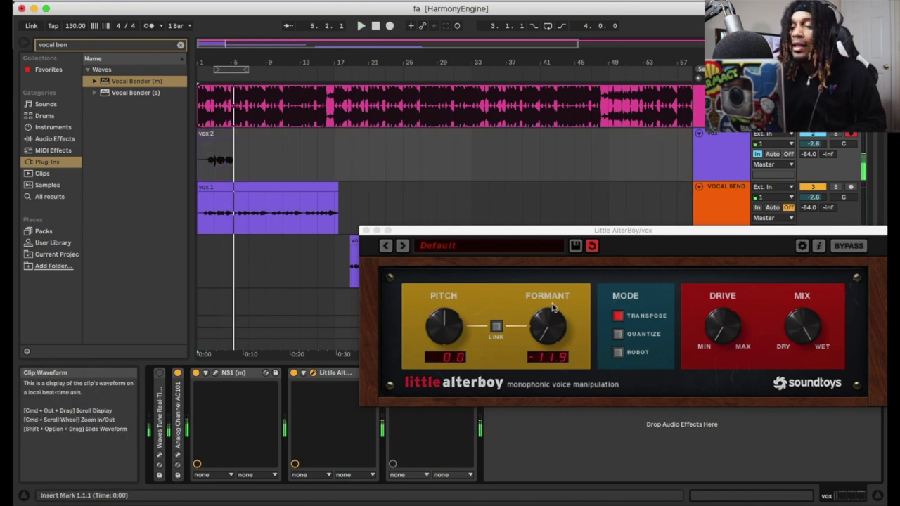
Step: Deactivate Little AlterBoy on the vox track, close its window, and delete the recorded vox 2 clip
{"action": "left_click", "coordinate": [293, 373]}
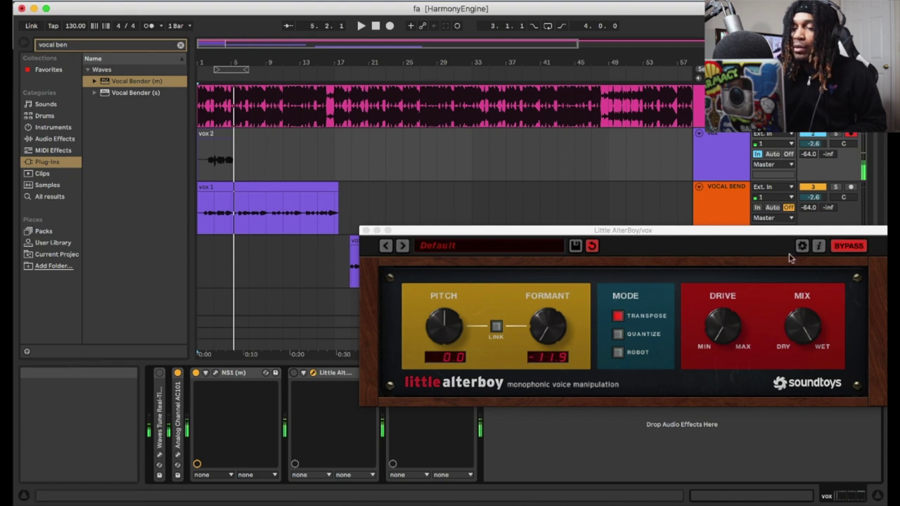
{"action": "left_click", "coordinate": [367, 230]}
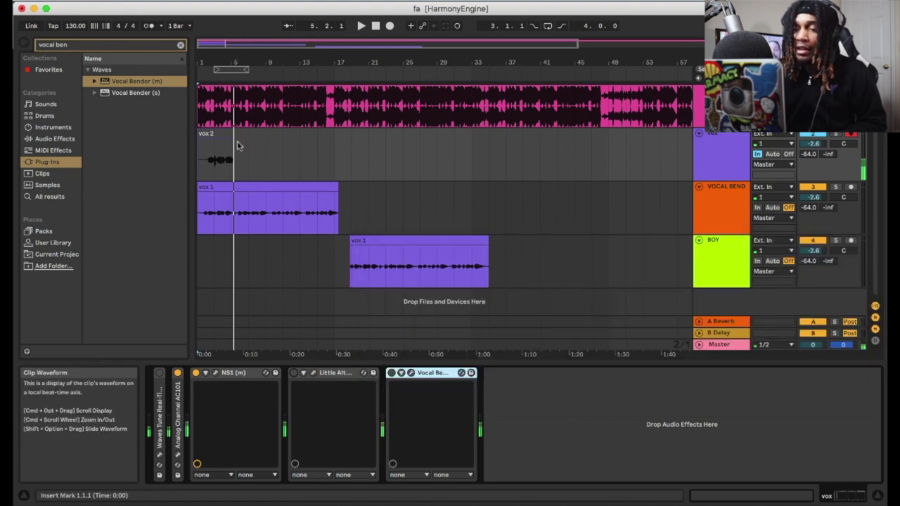
{"action": "left_click", "coordinate": [215, 133]}
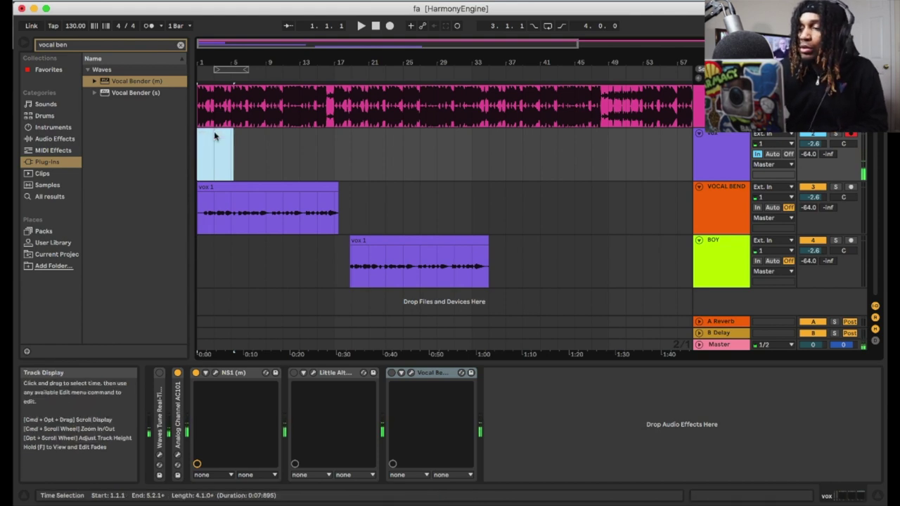
{"action": "key", "text": "Delete"}
Step: Turn off vox track monitoring, unmute Analog 1 in the UAD Console, and switch back to Ableton Live
{"action": "left_click", "coordinate": [436, 187]}
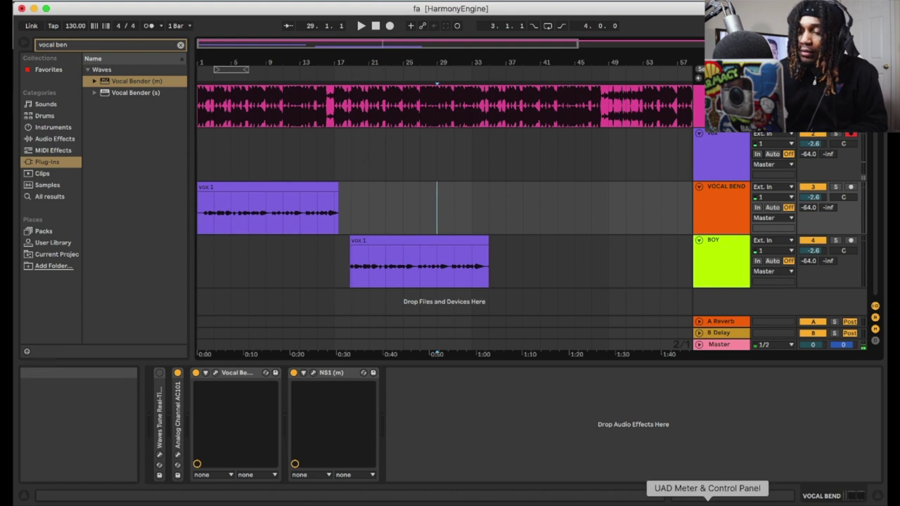
{"action": "left_click", "coordinate": [683, 501]}
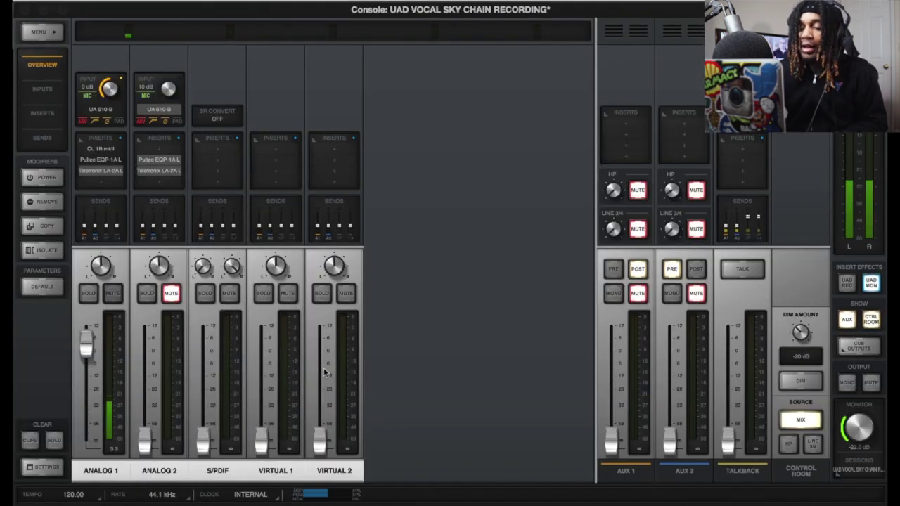
{"action": "left_click", "coordinate": [335, 502]}
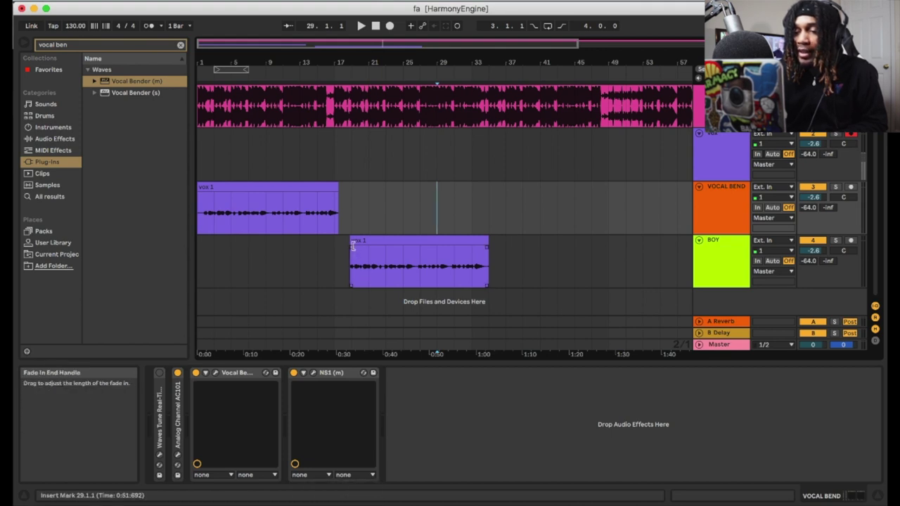
Step: Extend the start of the BOY clip back to about bar 18 and select the VOCAL BEND clip
{"action": "left_click_drag", "start_coordinate": [350, 246], "coordinate": [318, 257]}
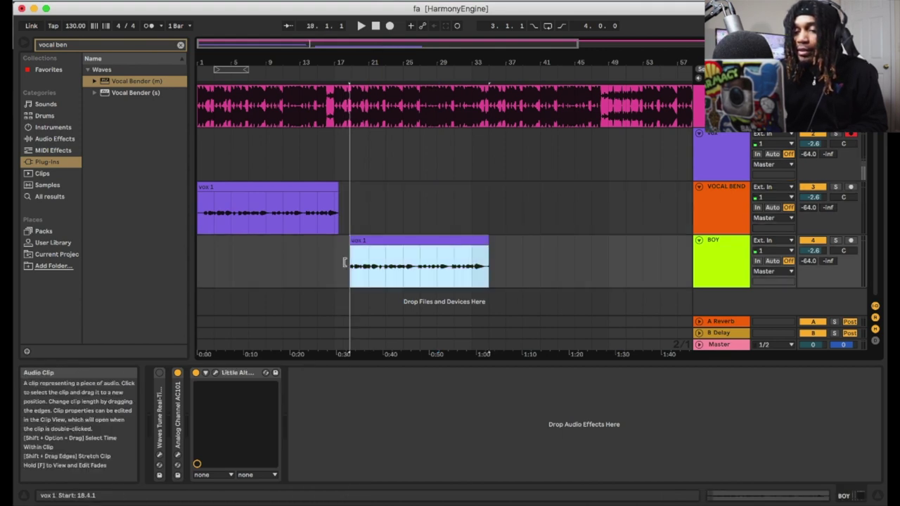
{"action": "left_click", "coordinate": [335, 188]}
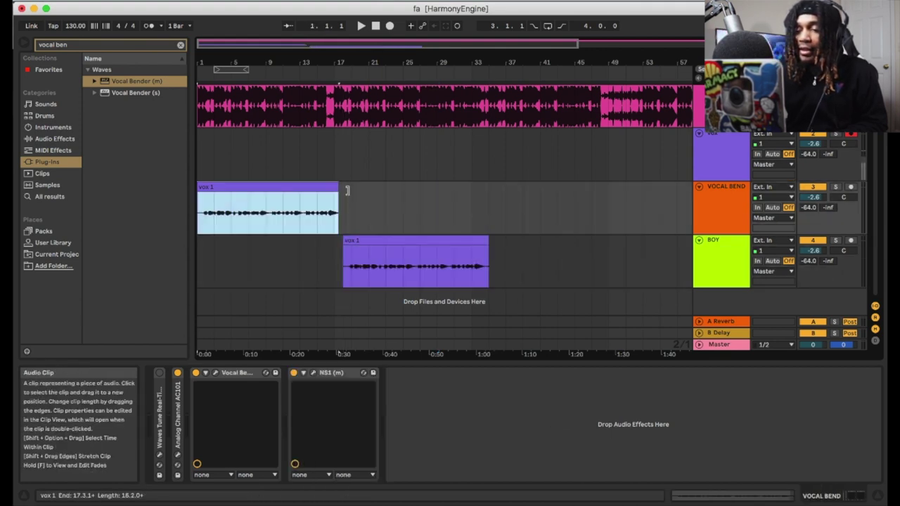